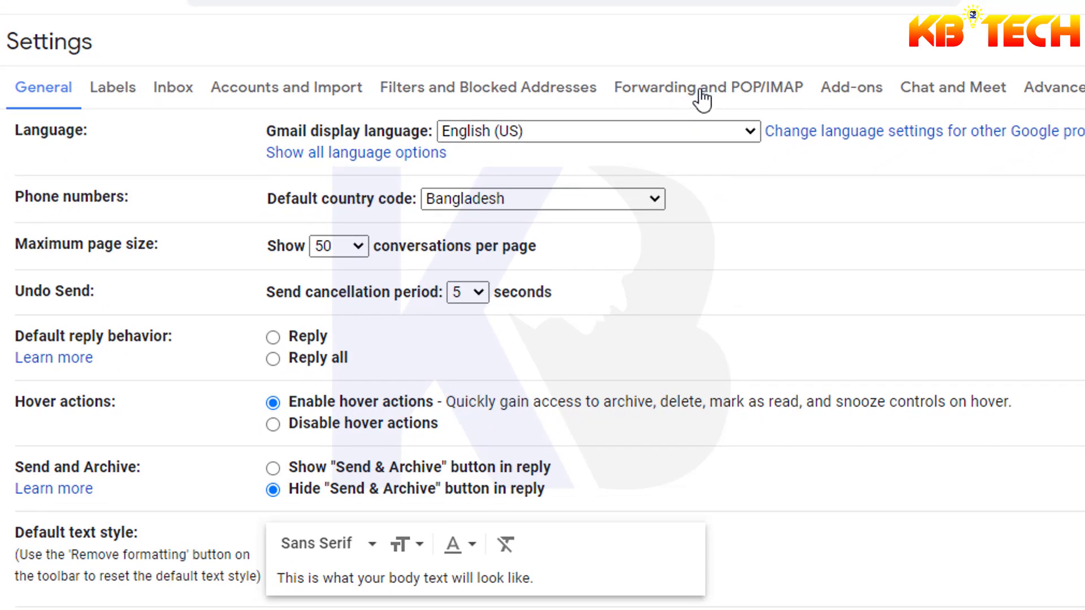
- Open Gmail's Forwarding and POP/IMAP settings page
click(735, 89)
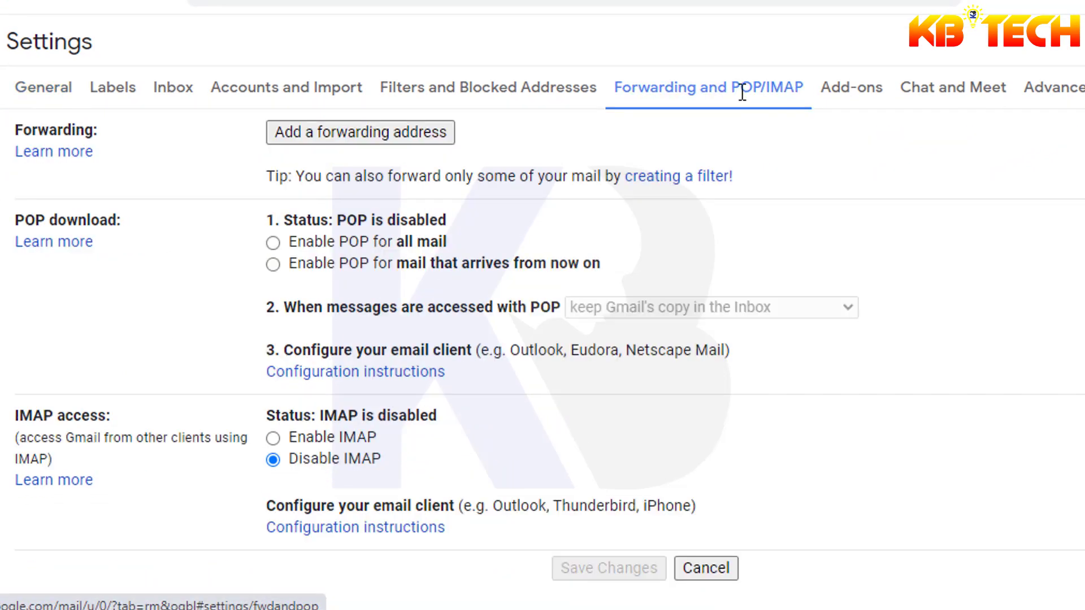
- Select Enable IMAP in Gmail's IMAP access section and save the changes
scroll(542, 360, down, 2)
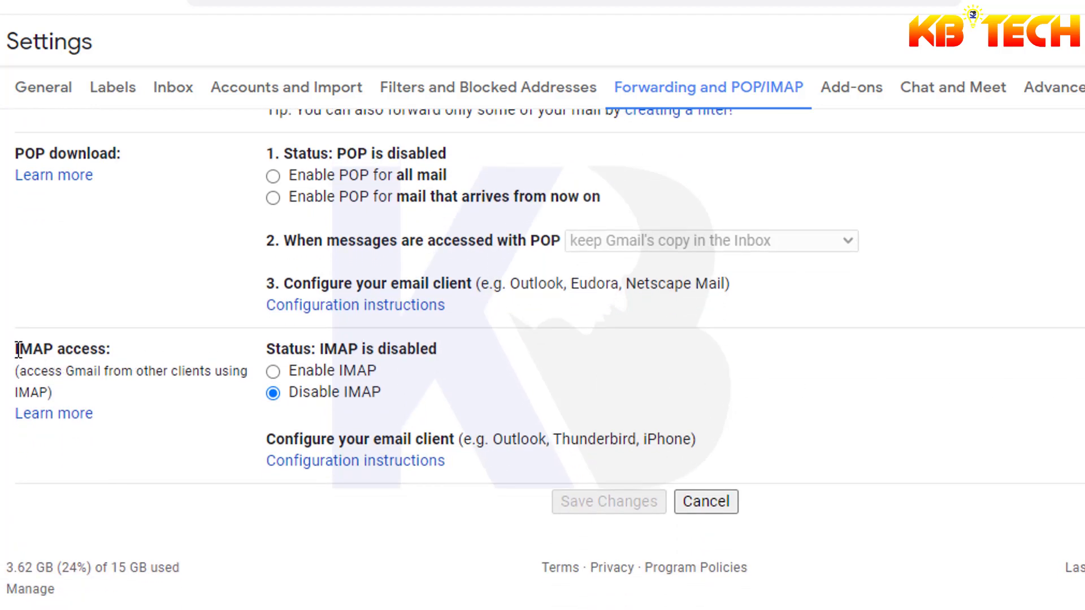
drag(16, 350, 442, 343)
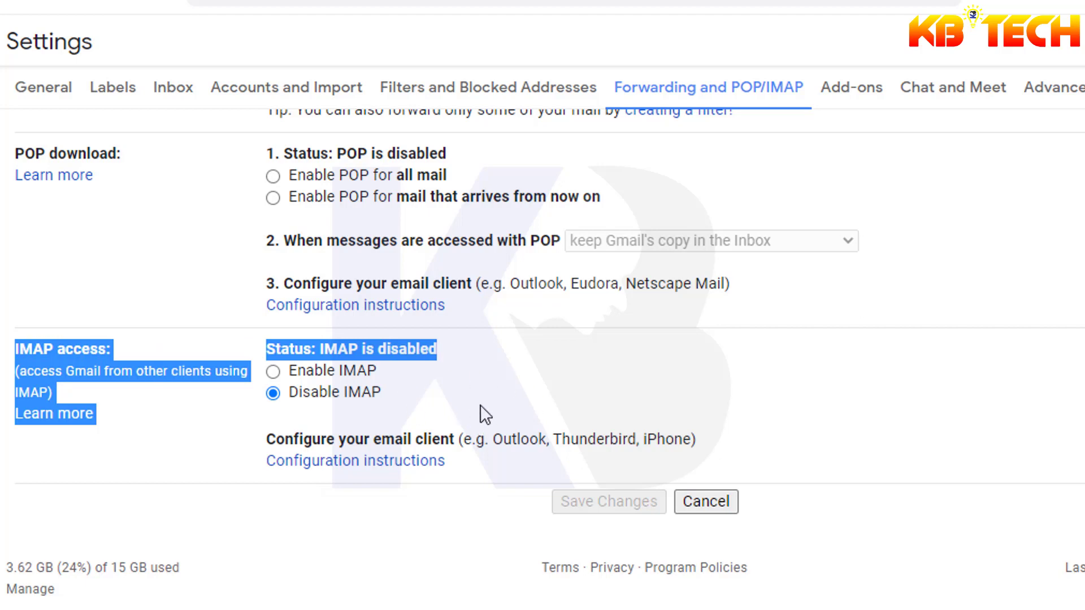
click(341, 388)
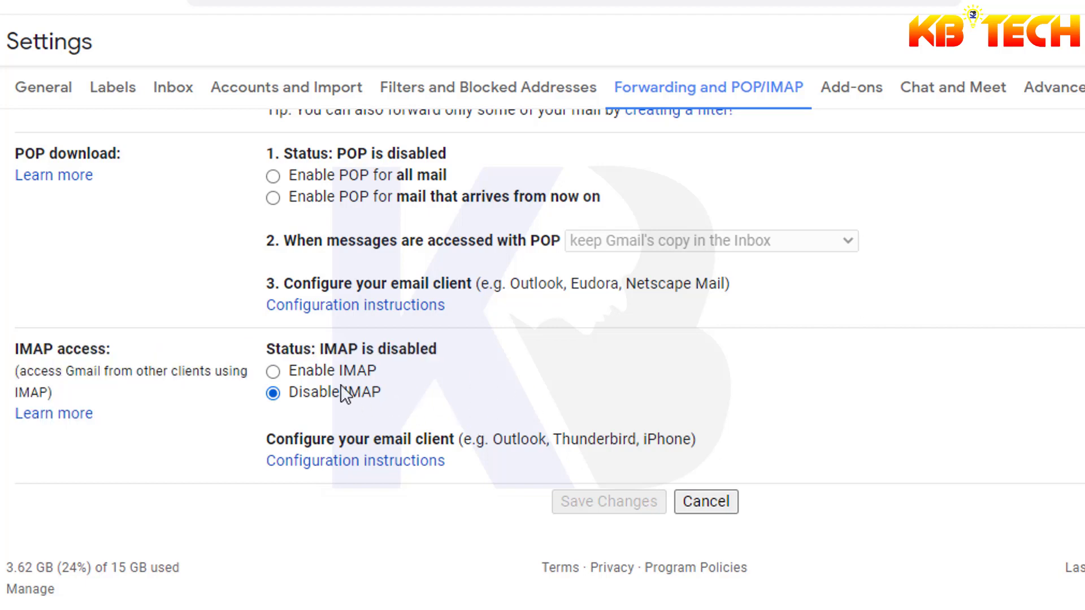
click(306, 371)
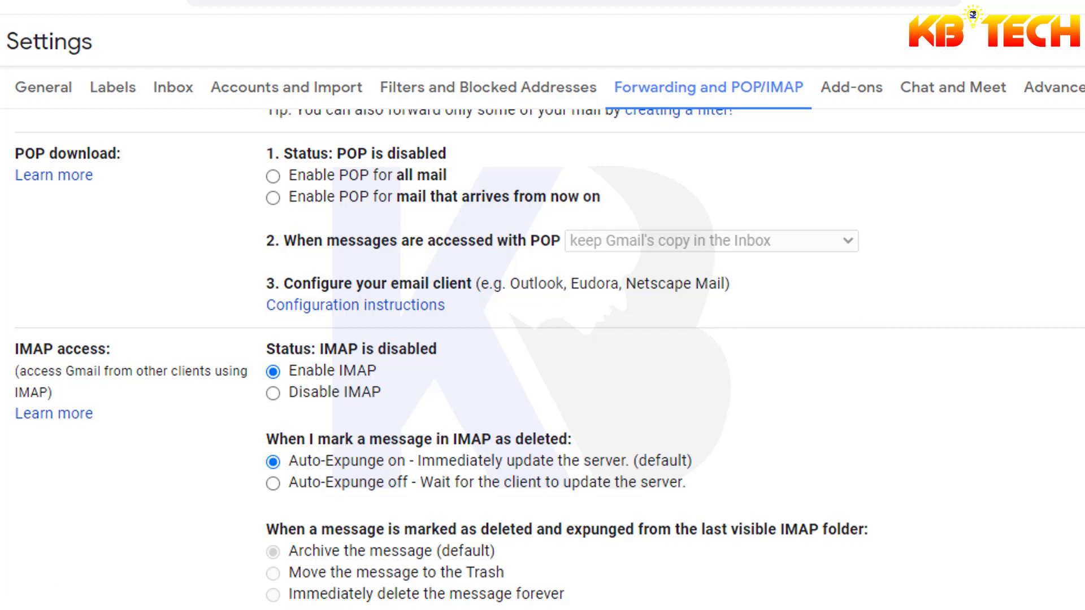
scroll(543, 359, down, 4)
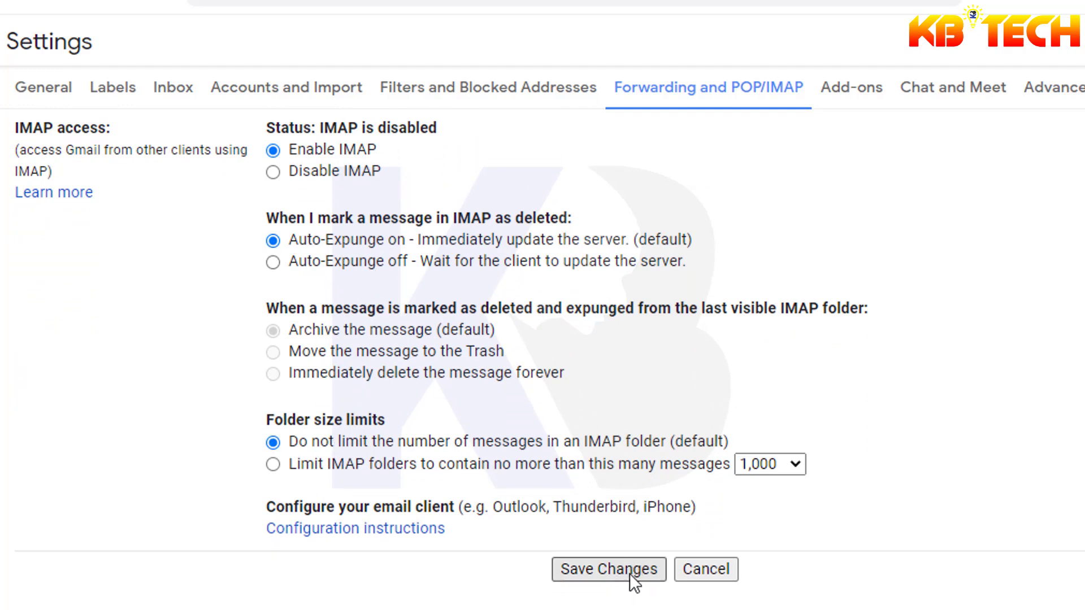
click(613, 569)
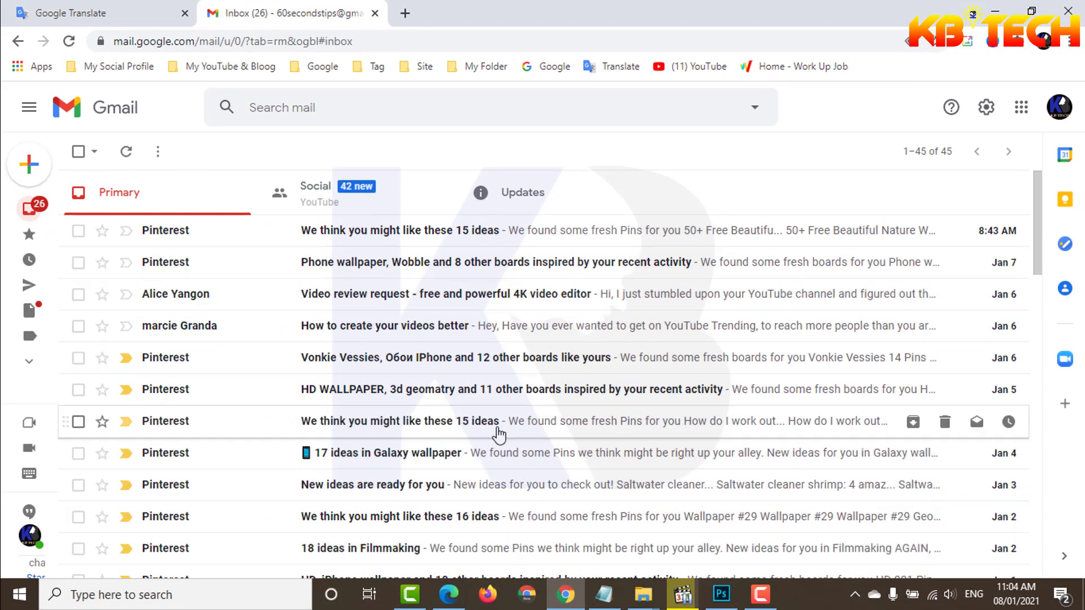
- Copy the less-secure-apps link from the Notepad notes and open a new browser window
click(604, 594)
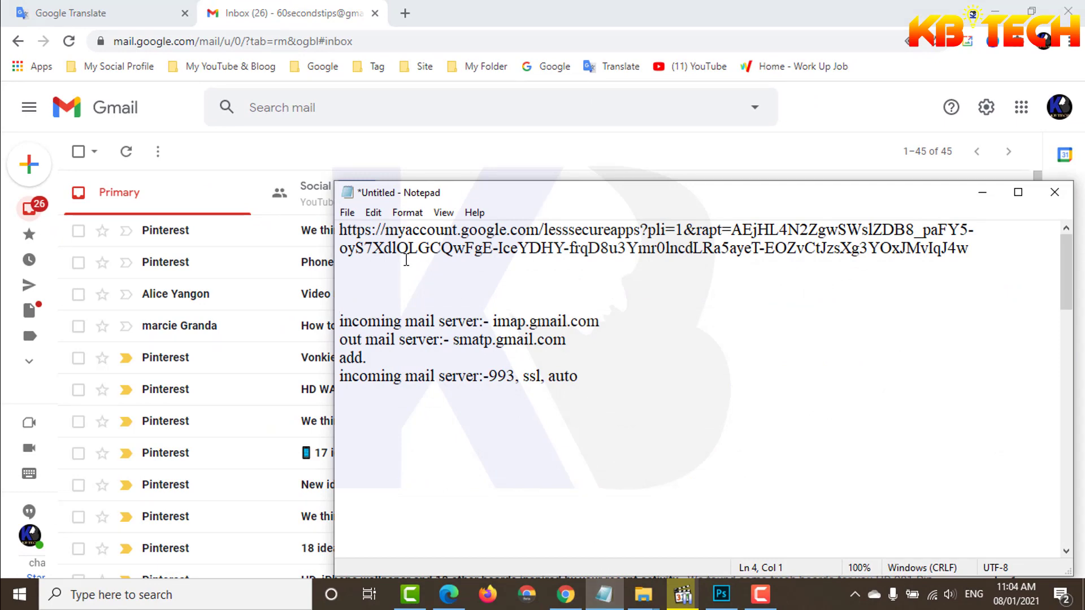
drag(341, 230, 1026, 257)
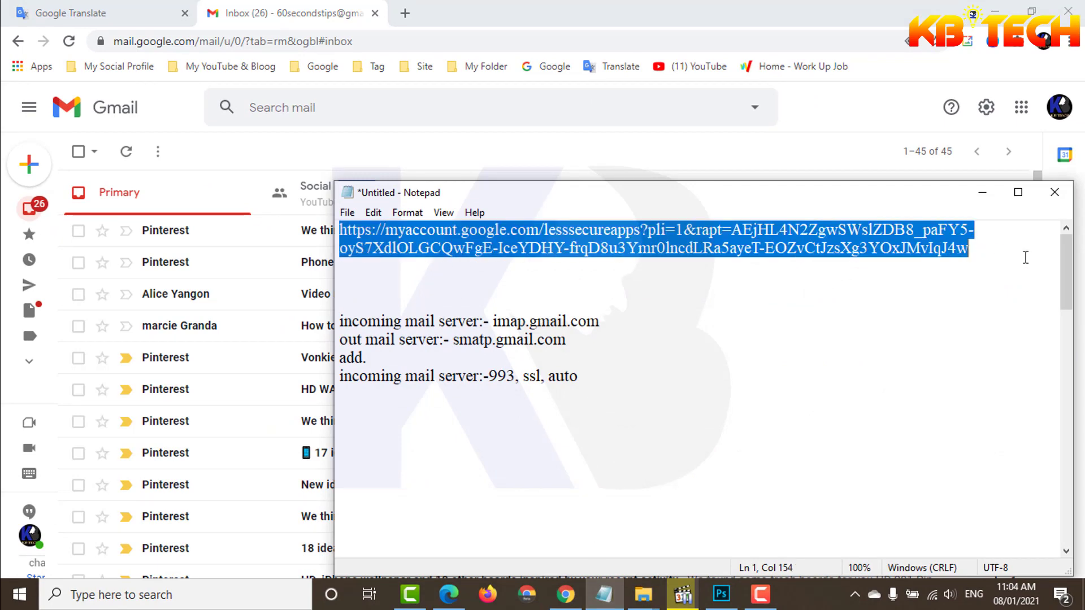
click(604, 594)
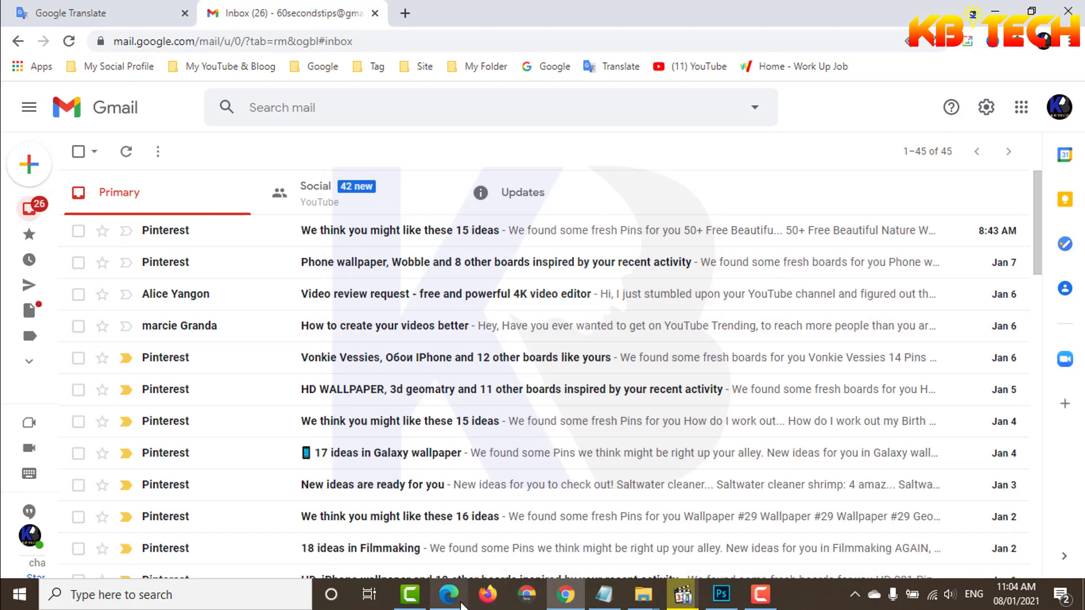
click(449, 595)
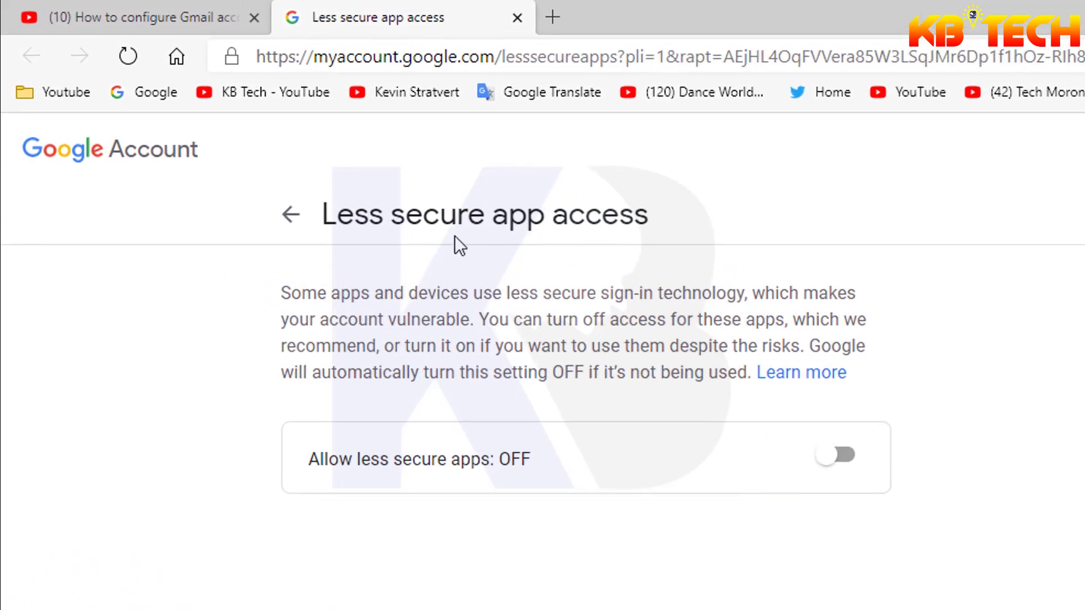
- Switch 'Allow less secure apps' to ON on the Google Account Less secure app access page
drag(333, 220, 714, 225)
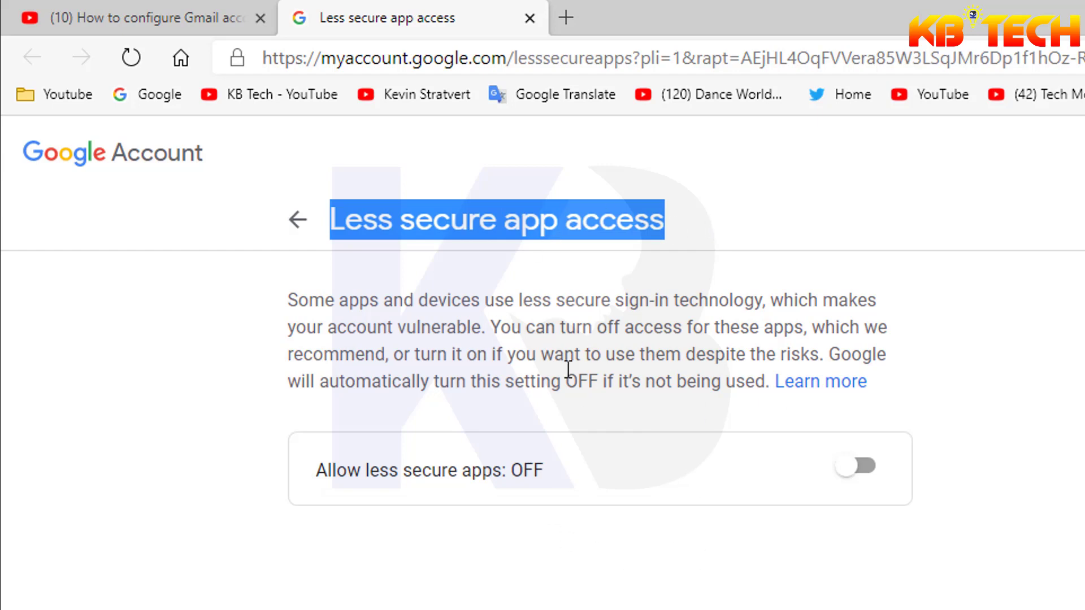
click(863, 476)
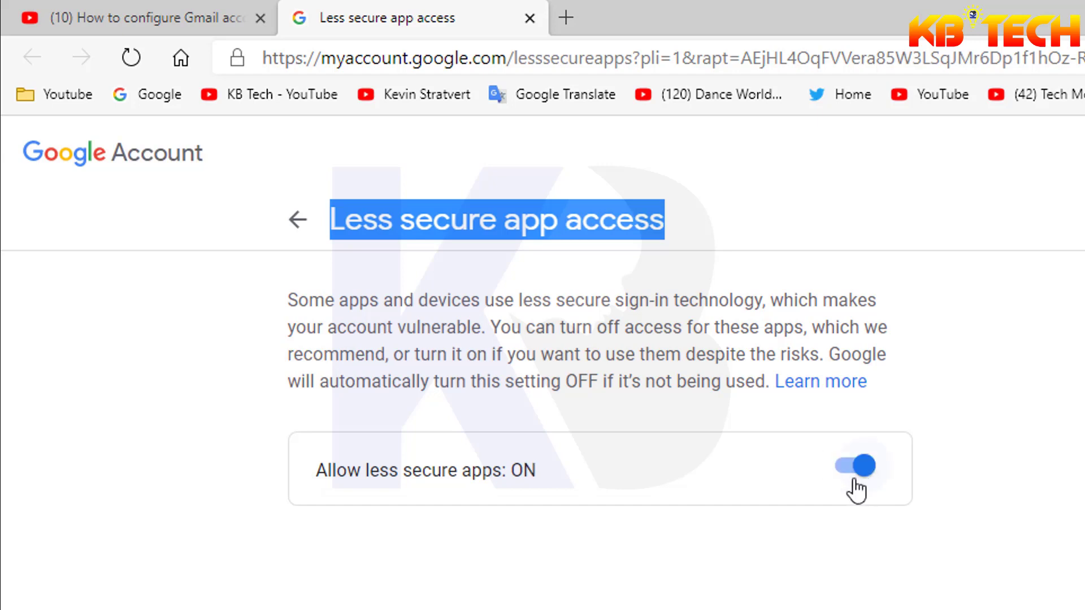
click(778, 473)
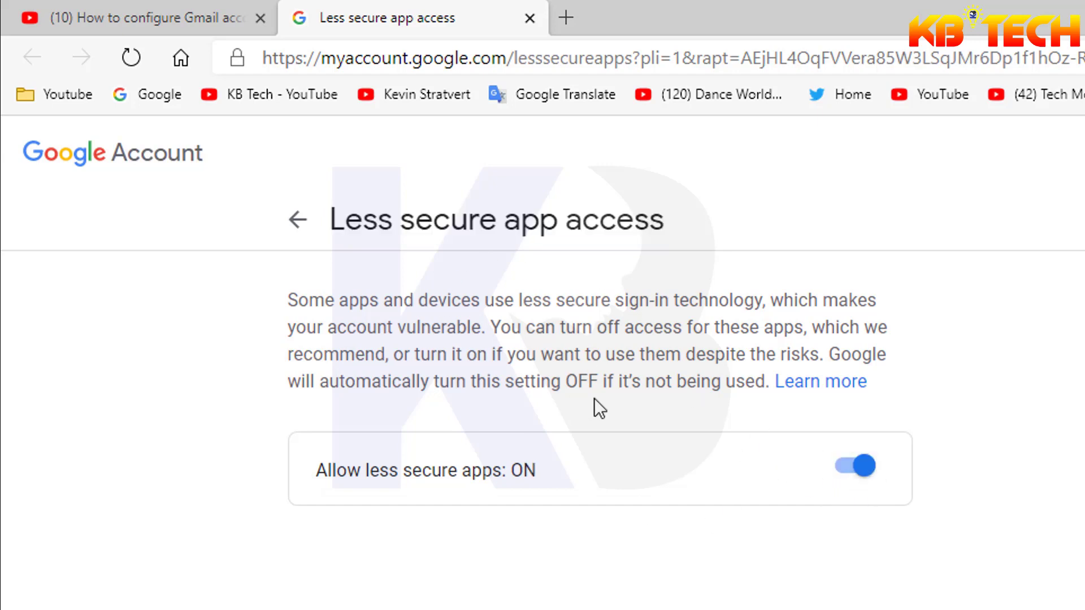
click(395, 59)
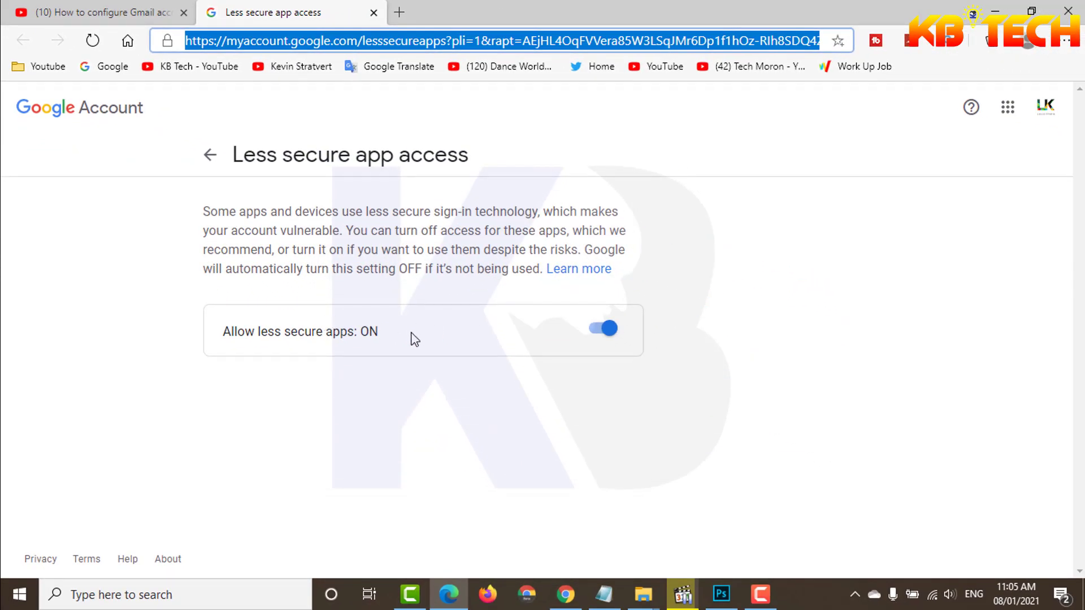
- Close the Google page and launch the Outlook app through a Windows search for 'out'
click(373, 12)
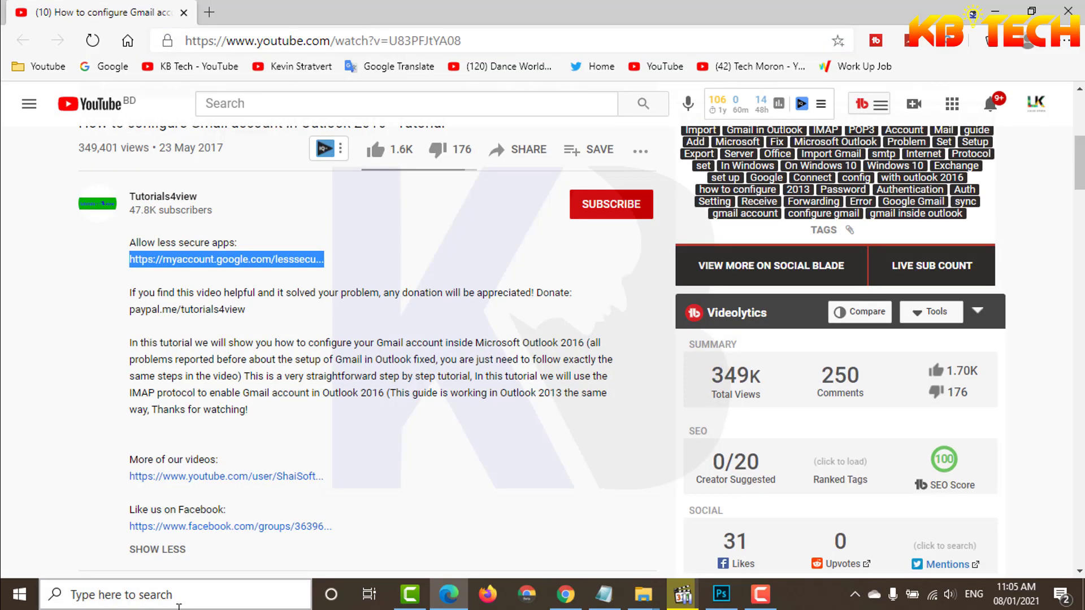
click(171, 602)
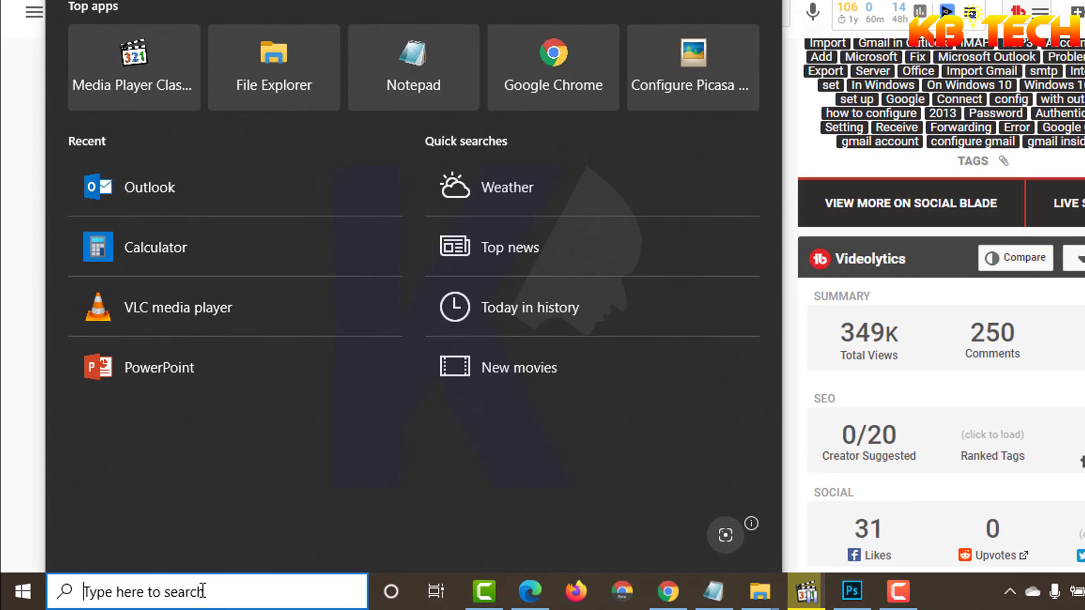
text(out)
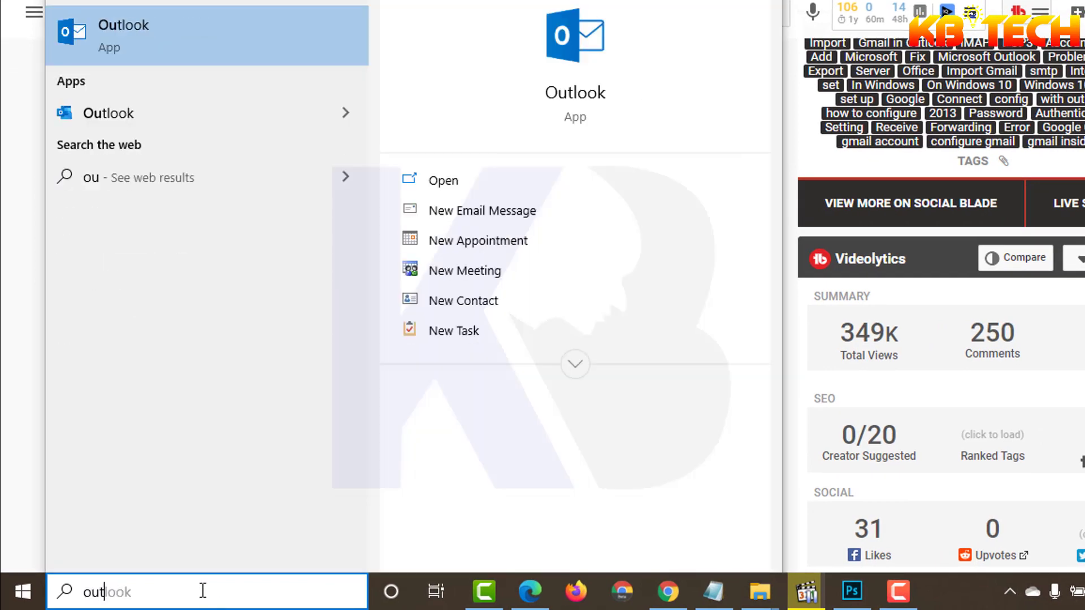
click(129, 45)
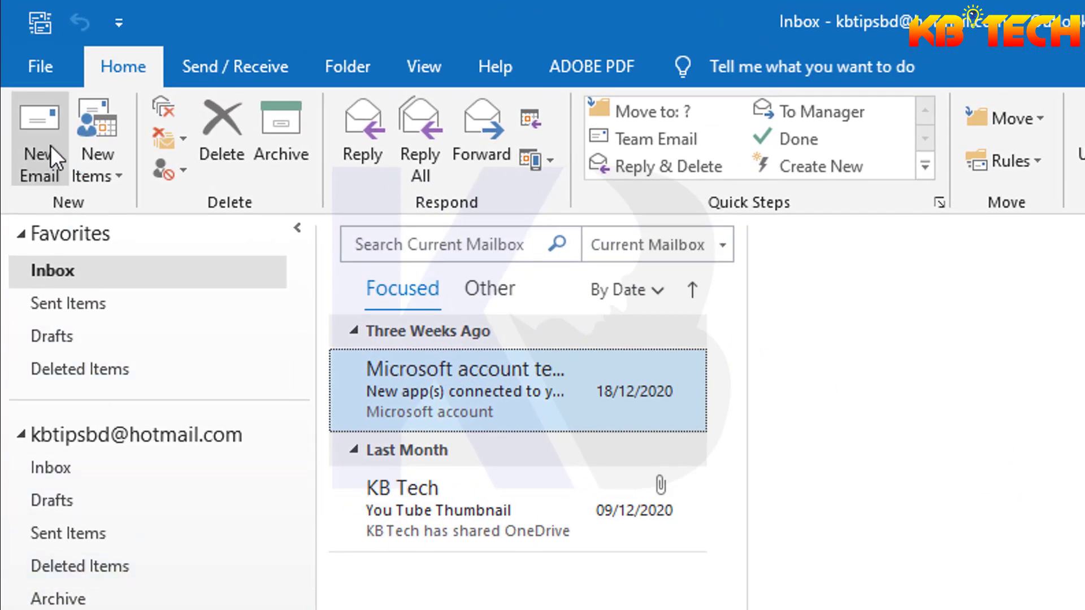
- Go to File > Account Settings > Account Settings and choose New on the Email tab
click(32, 66)
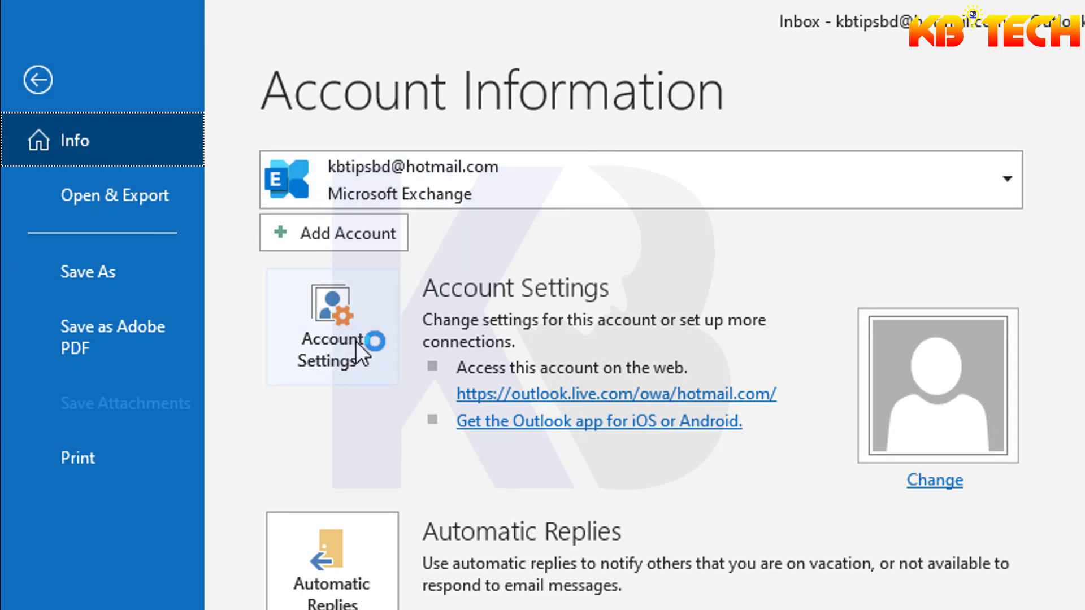
click(365, 365)
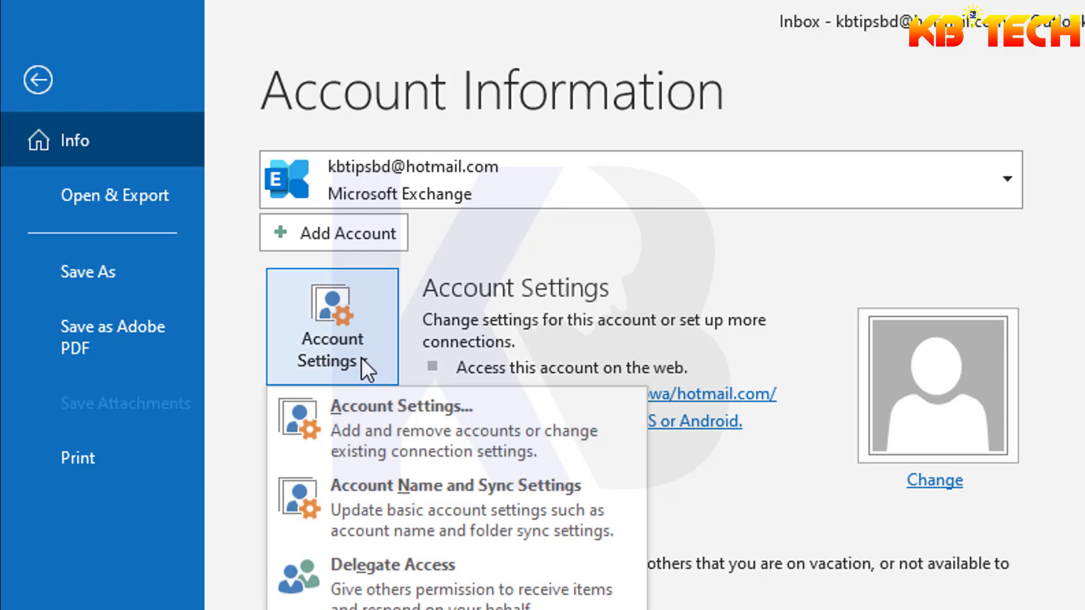
click(421, 433)
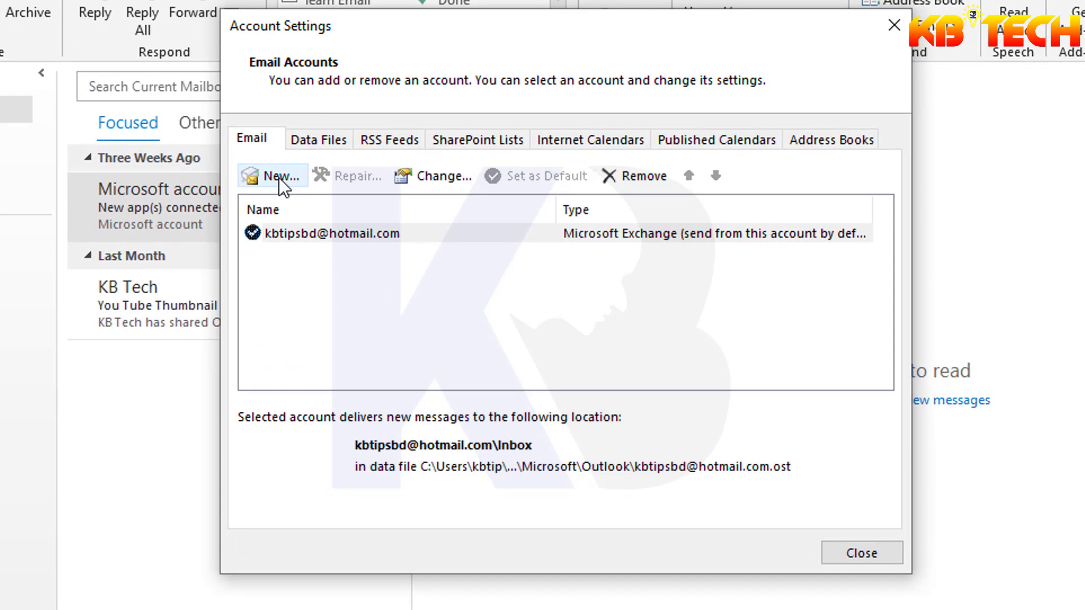
click(279, 177)
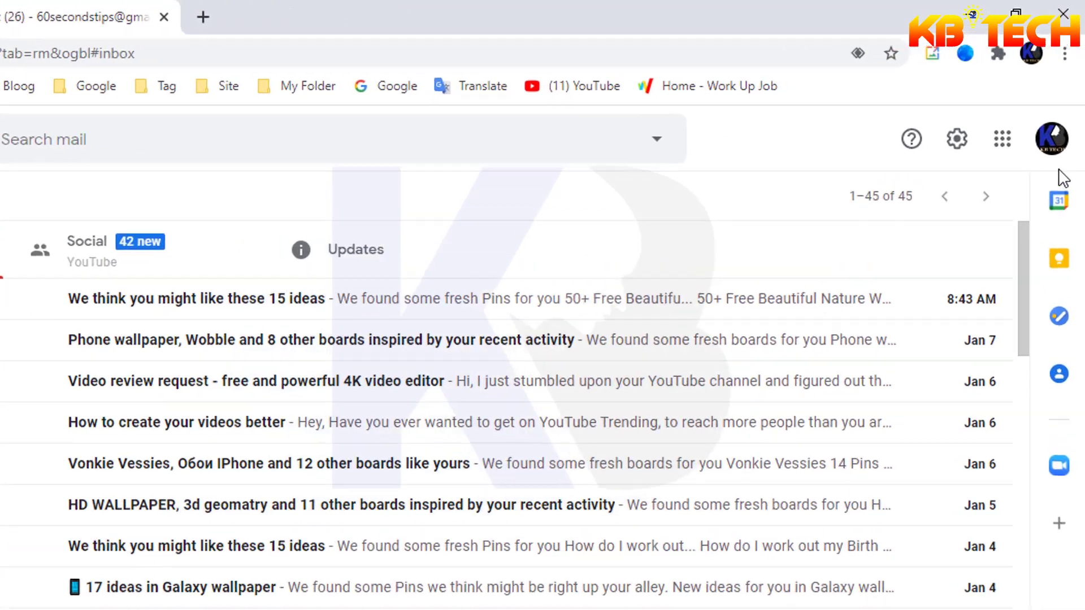
- Copy the Gmail address from the Google account card, then return to Outlook
click(1052, 148)
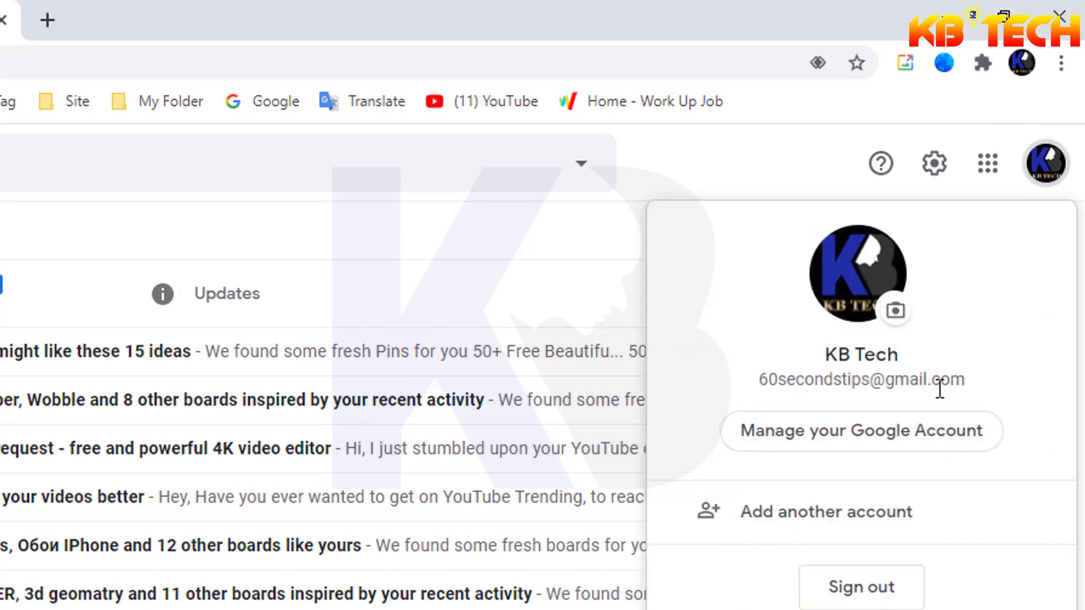
drag(761, 379, 968, 380)
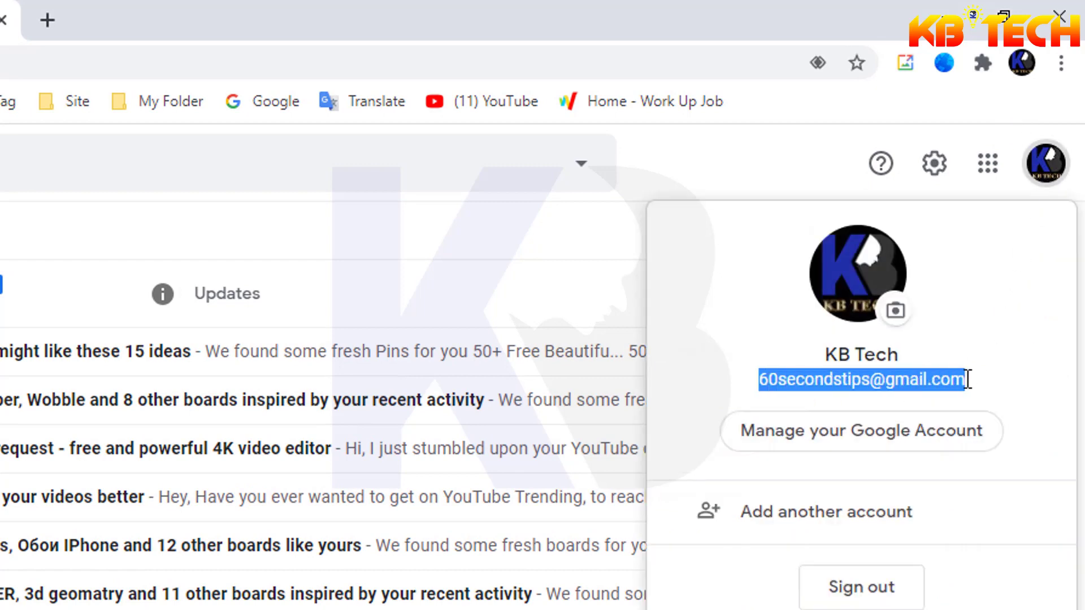
right_click(912, 380)
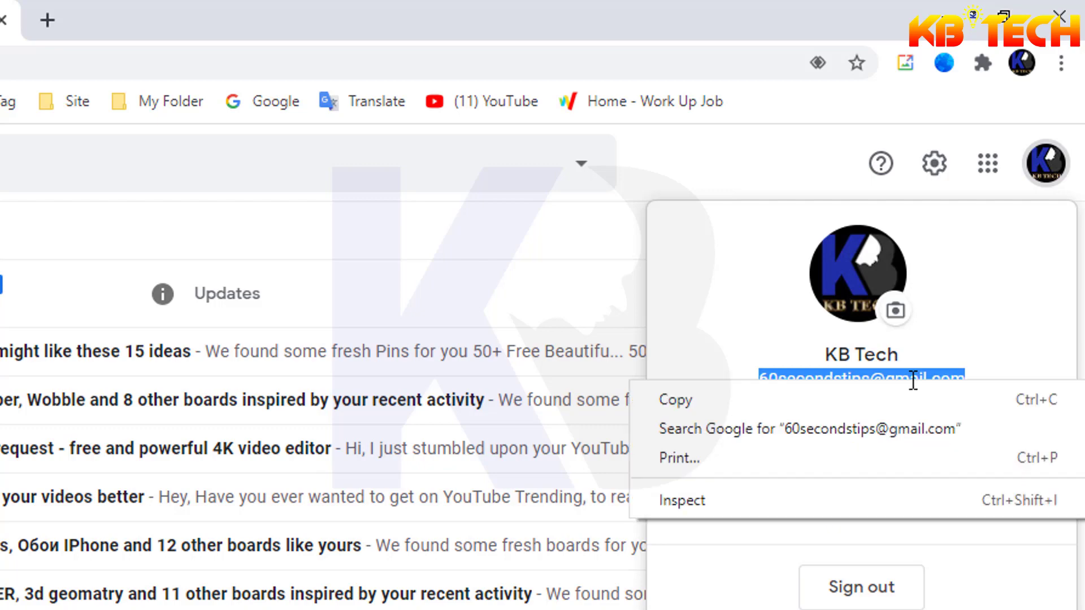
click(691, 402)
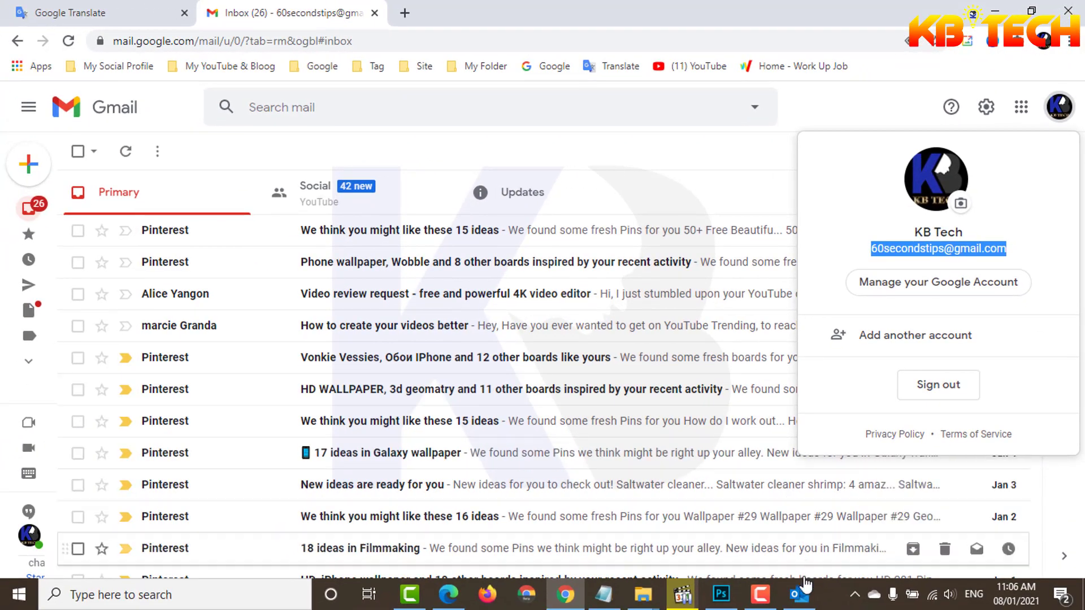
click(806, 588)
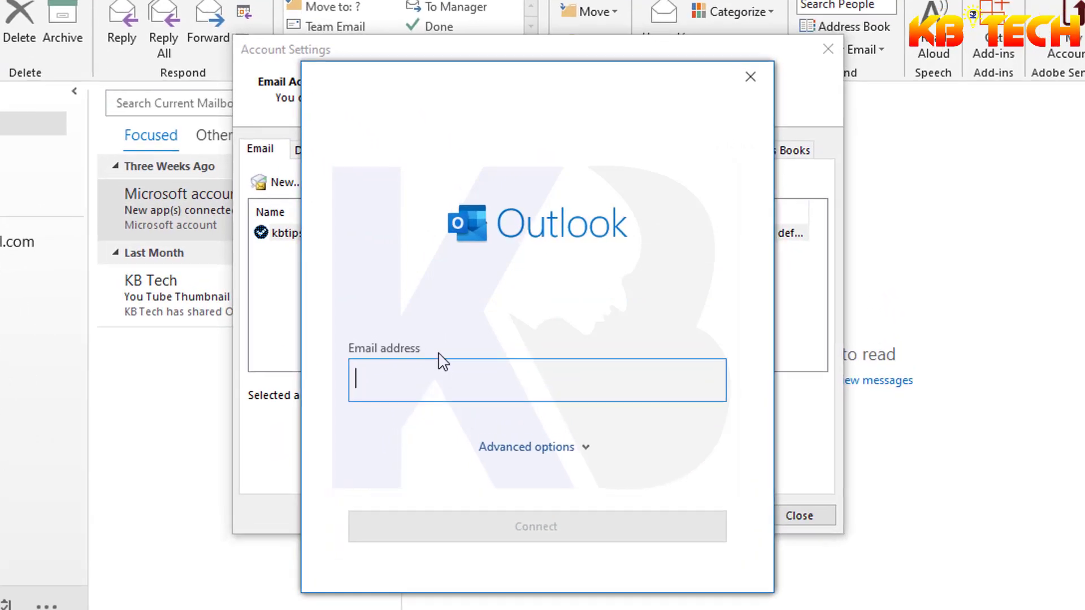
- Paste the Gmail address, choose manual setup, connect, and pick IMAP as the account type
right_click(447, 380)
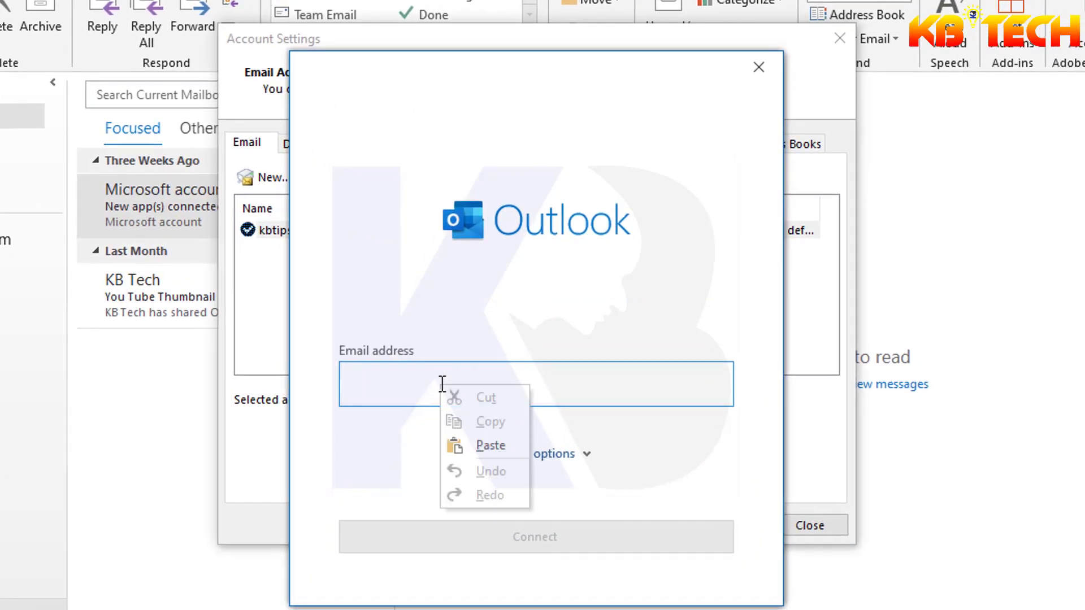
click(489, 445)
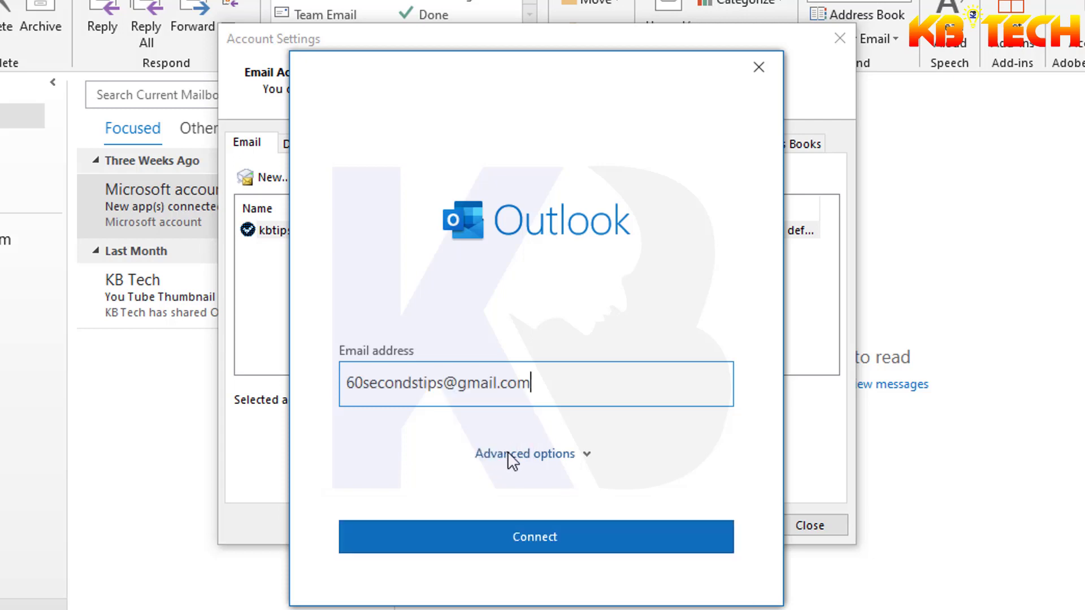
click(585, 455)
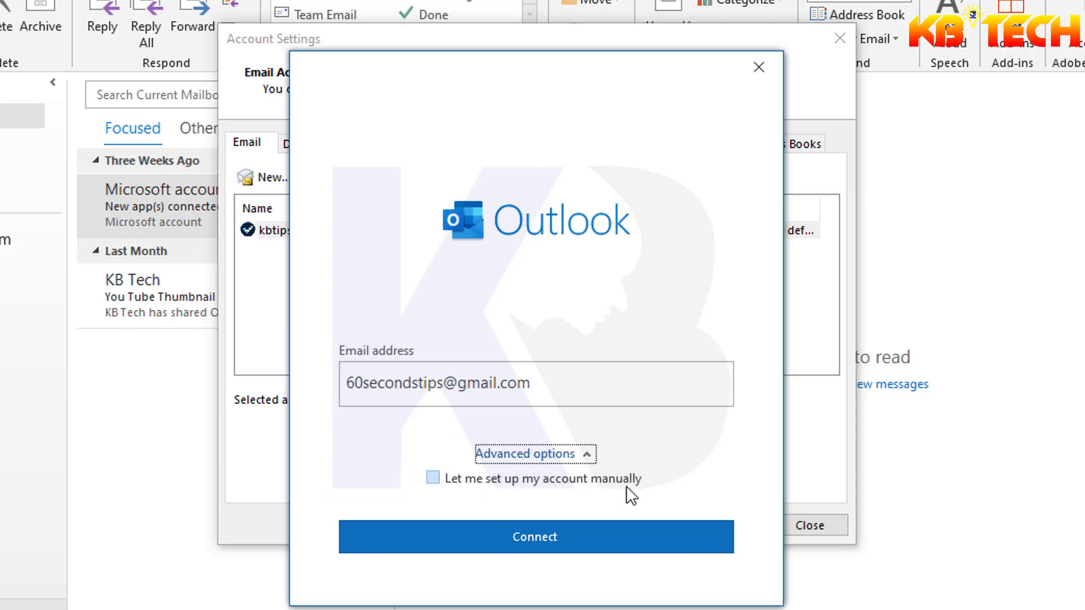
drag(633, 485, 508, 480)
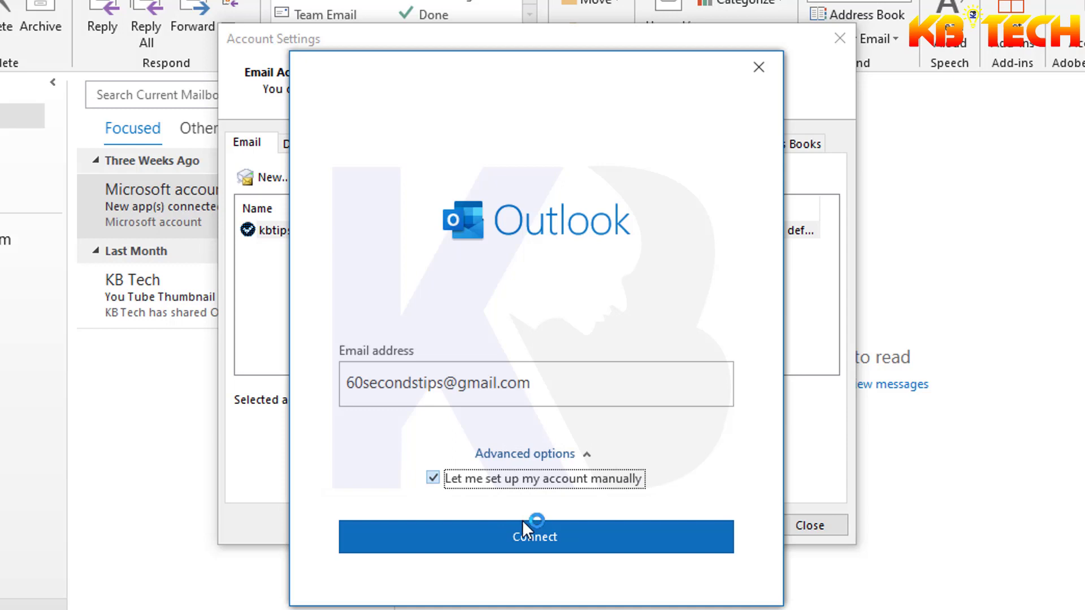
click(563, 541)
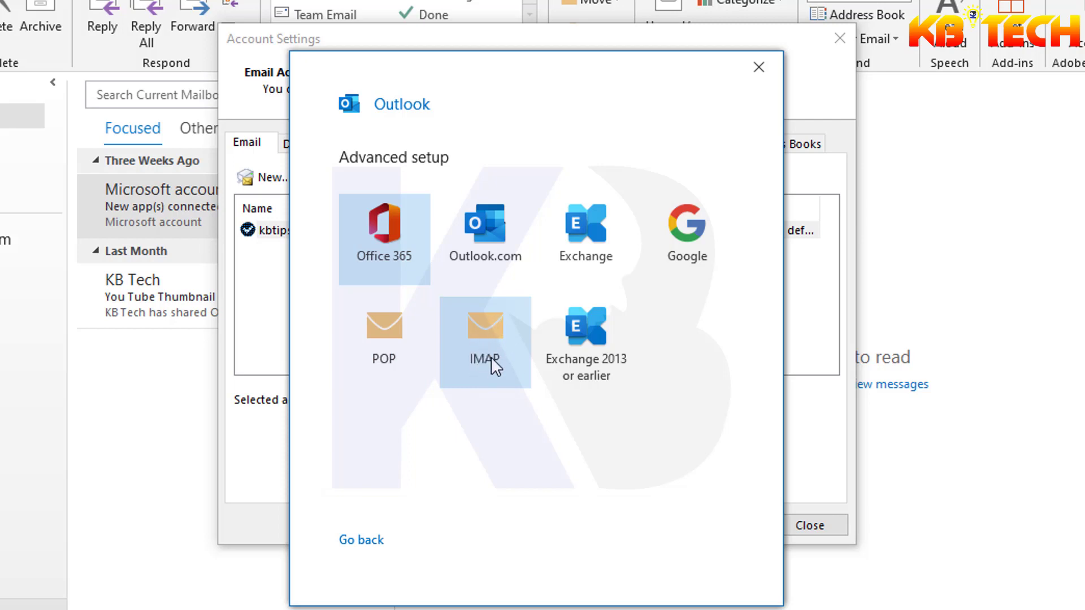
click(486, 333)
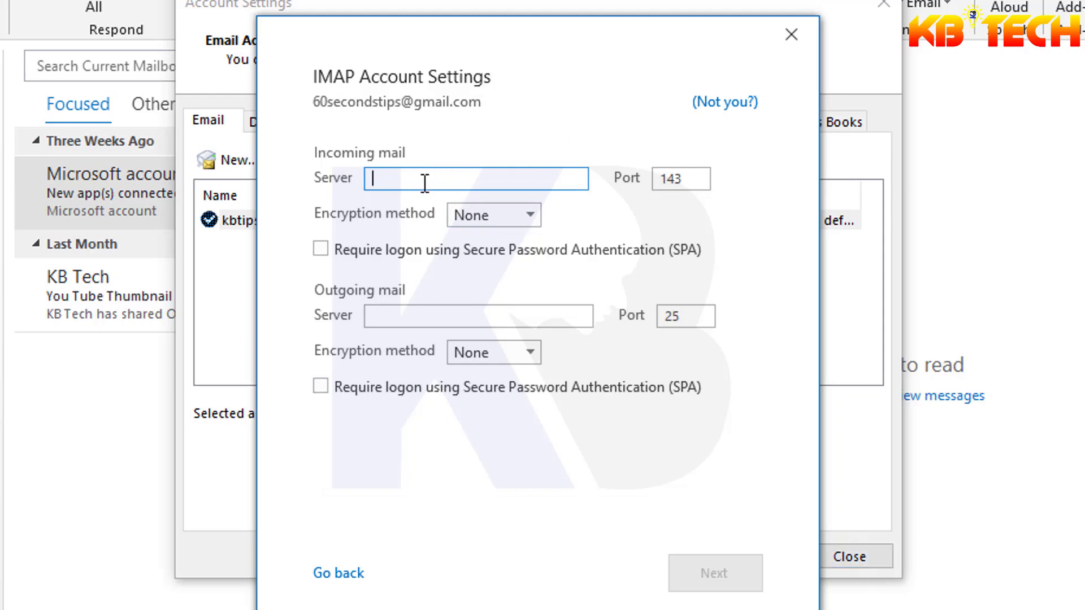
- Set the incoming server to imap.gmail.com on port 993 with SSL/TLS encryption
key(ctrl+v)
drag(484, 178, 367, 179)
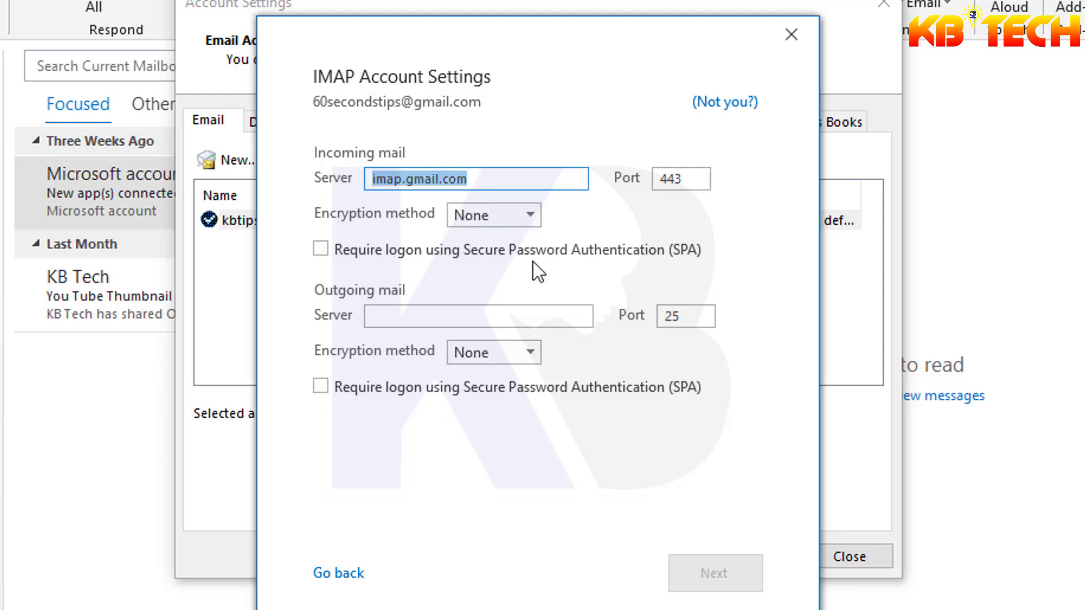
click(487, 179)
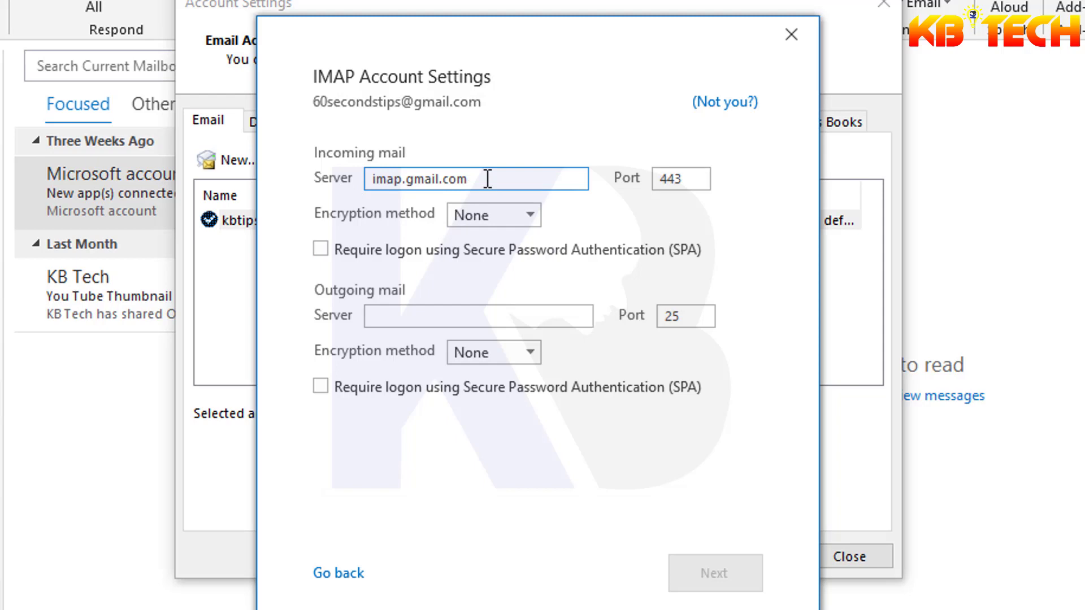
click(696, 178)
drag(697, 179, 648, 184)
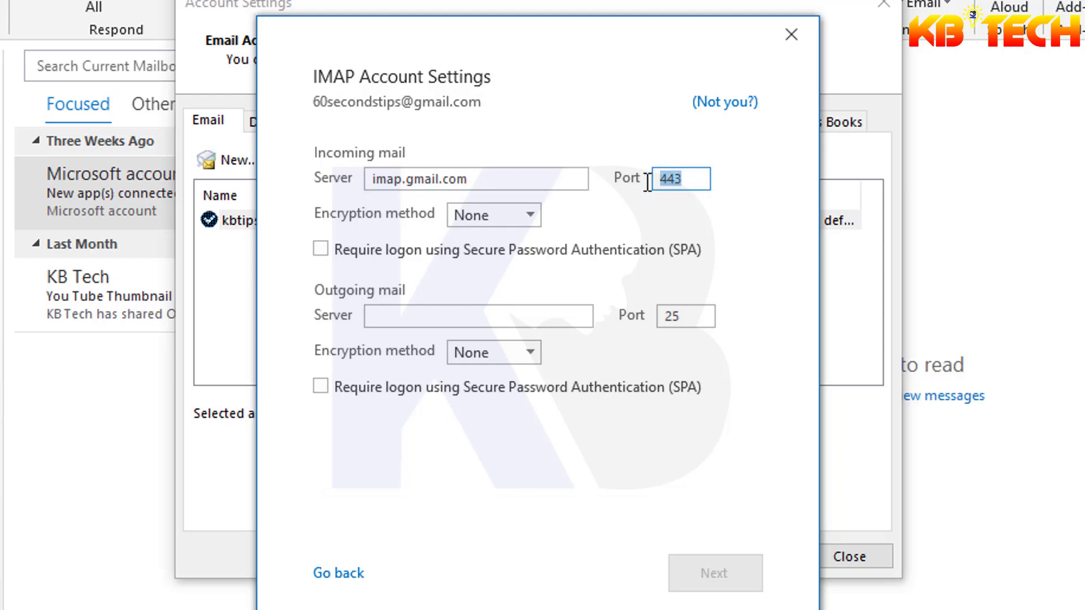
text(993)
click(531, 216)
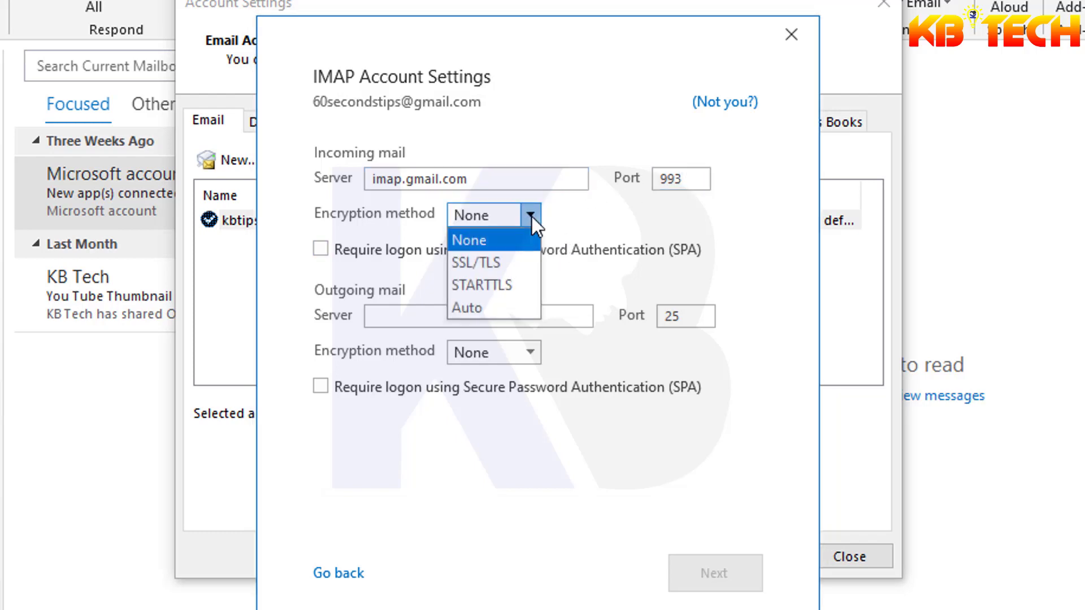
click(501, 266)
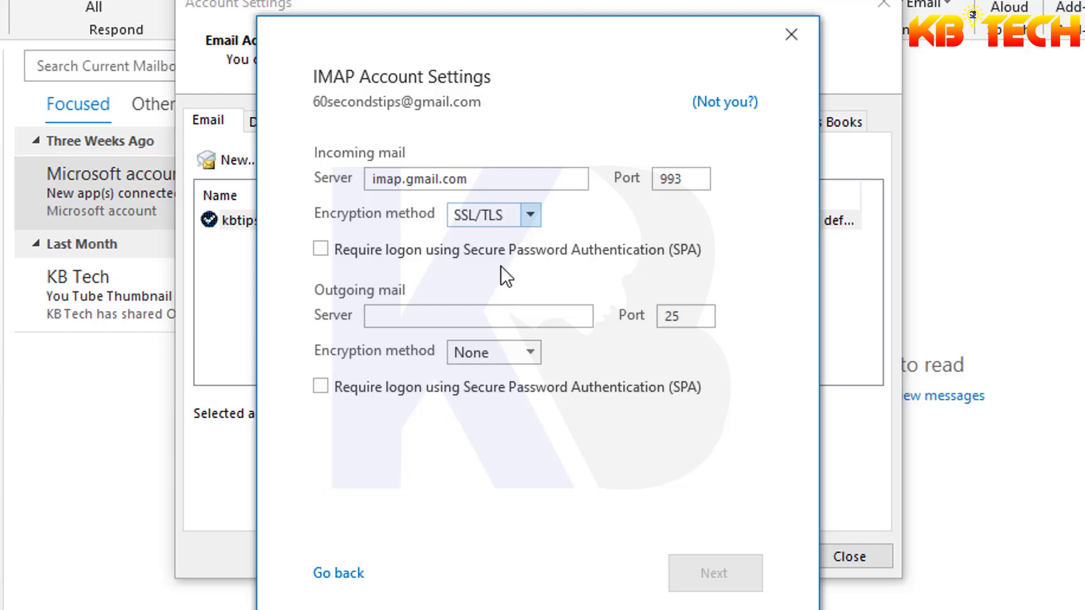
- Set the outgoing server to smatp.gmail.com with Auto encryption and continue
click(439, 317)
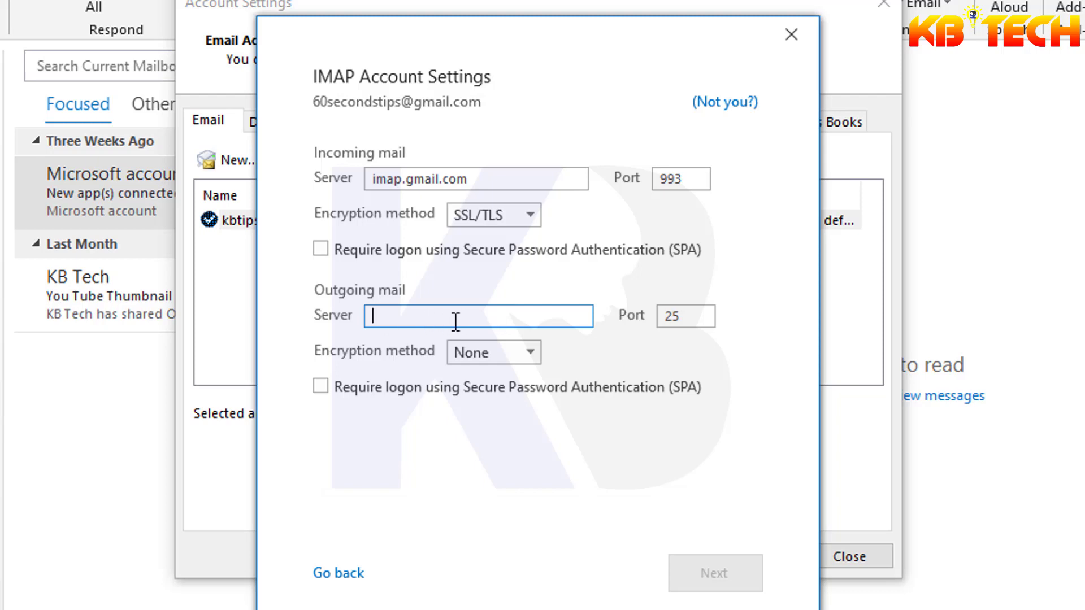
text(smatp.gmail.com)
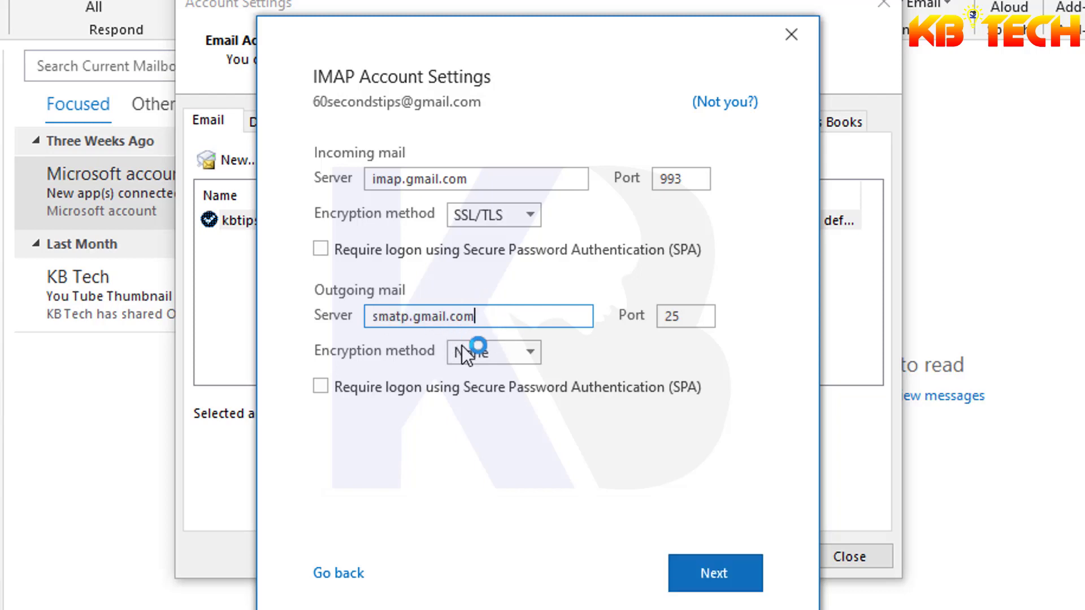
click(530, 353)
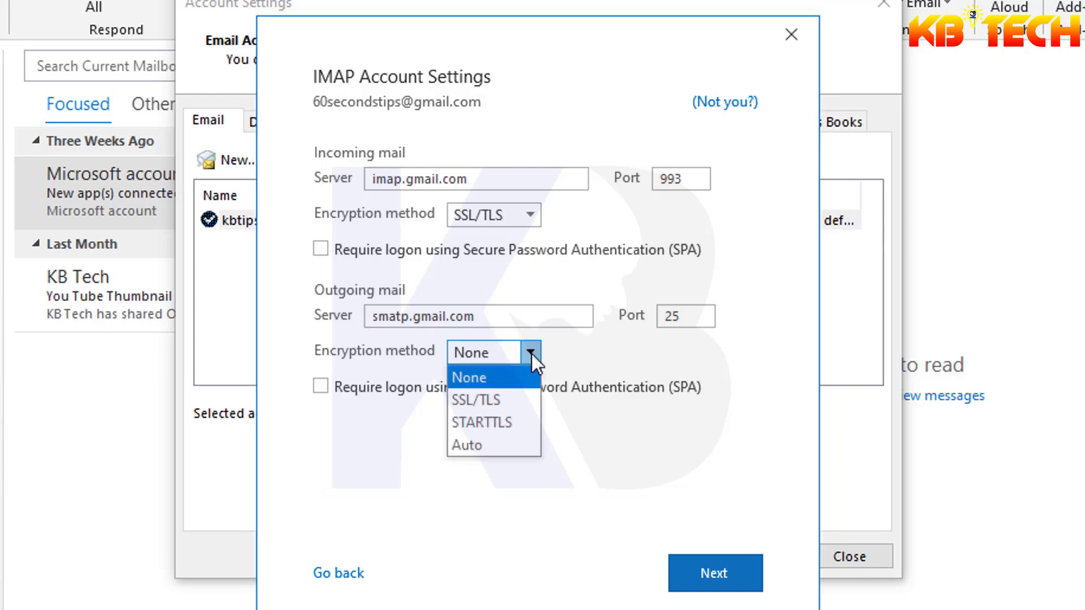
click(486, 445)
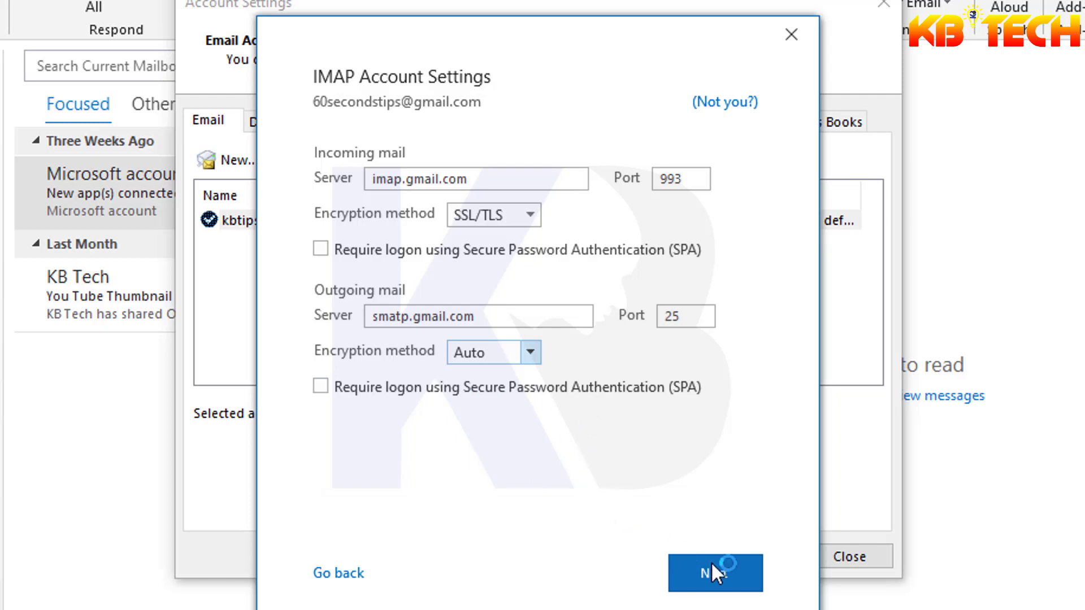
click(706, 576)
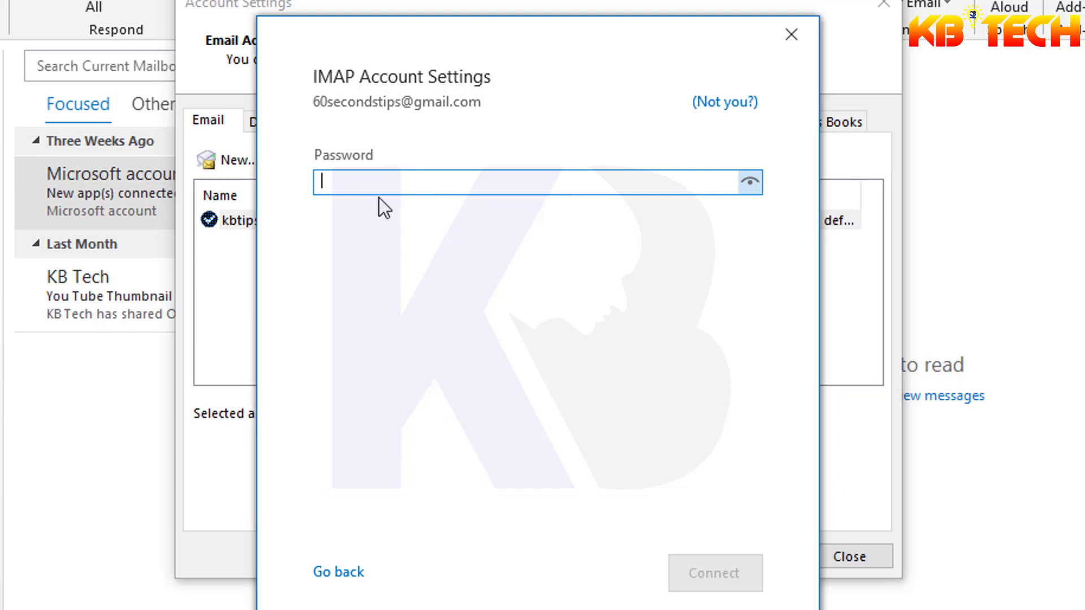
- Enter the account password and connect the IMAP account
text(**)
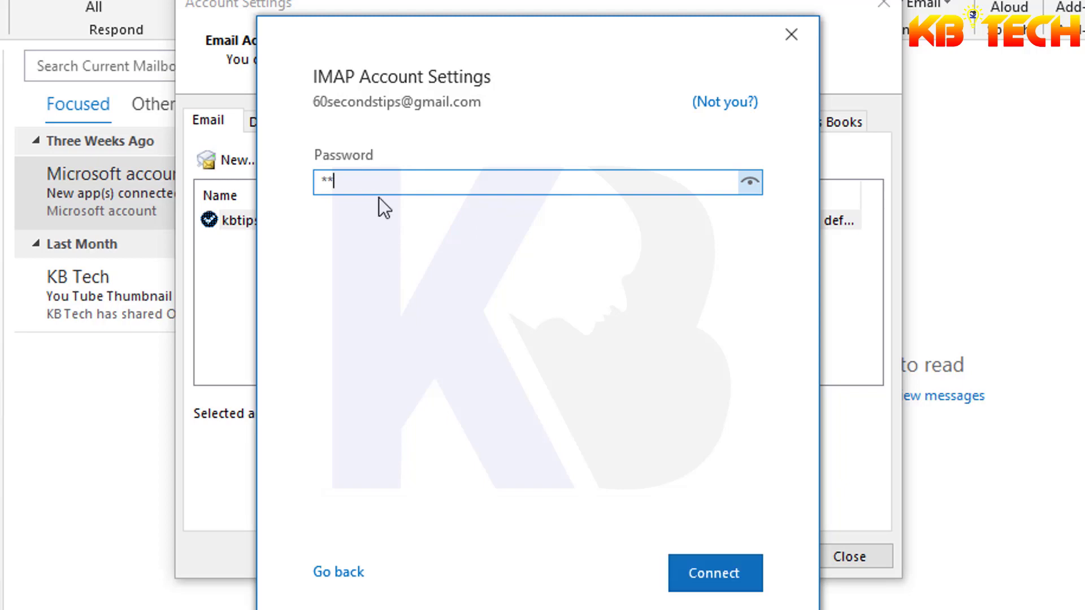
text(***)
click(726, 578)
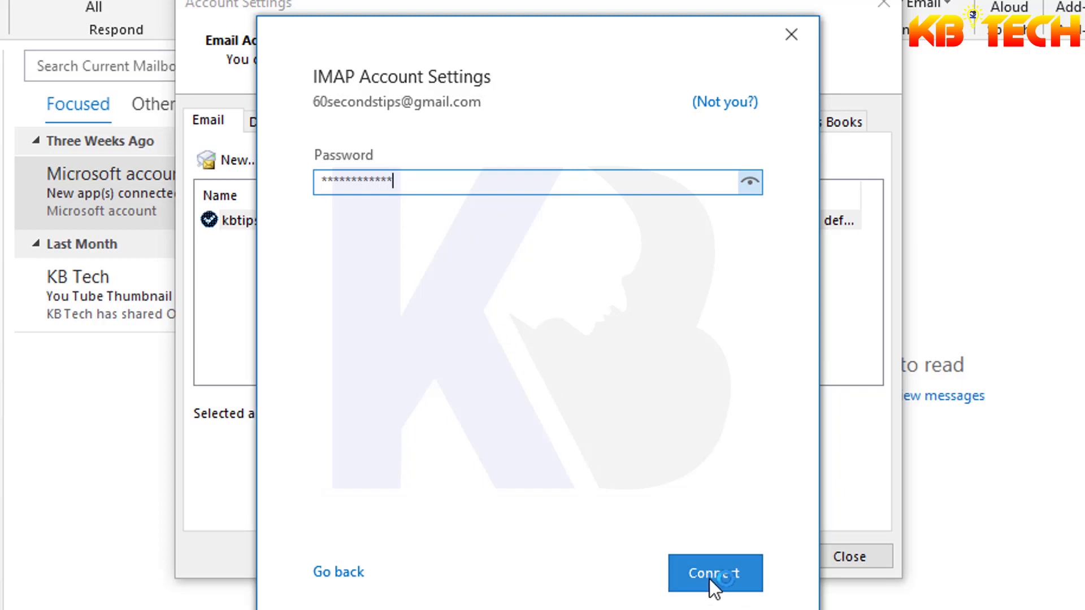
click(710, 577)
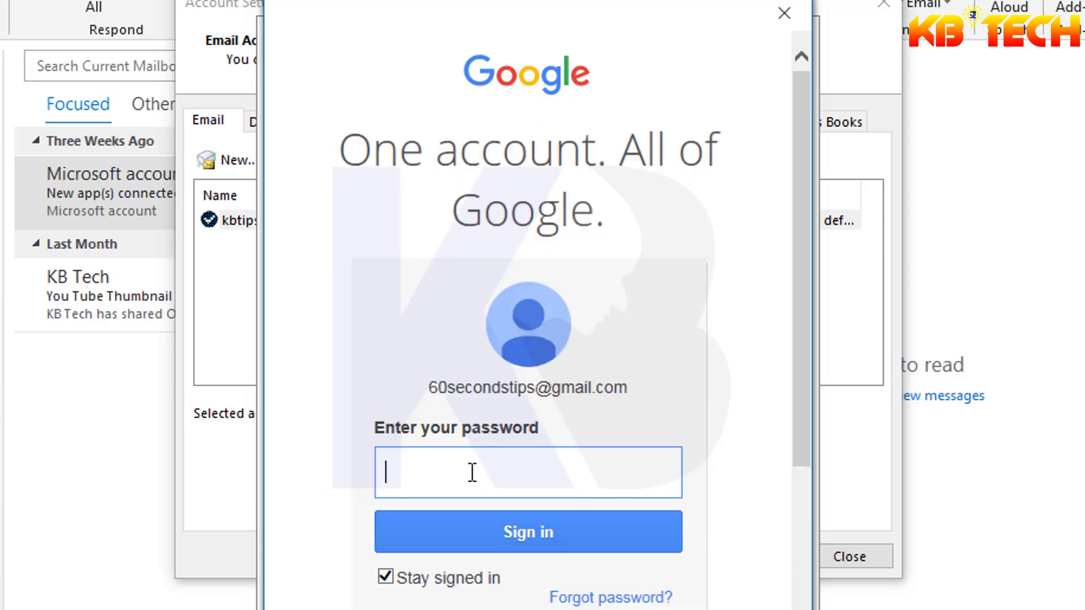
- Paste the Google account password into the sign-in window and sign in
key(ctrl+v)
click(517, 533)
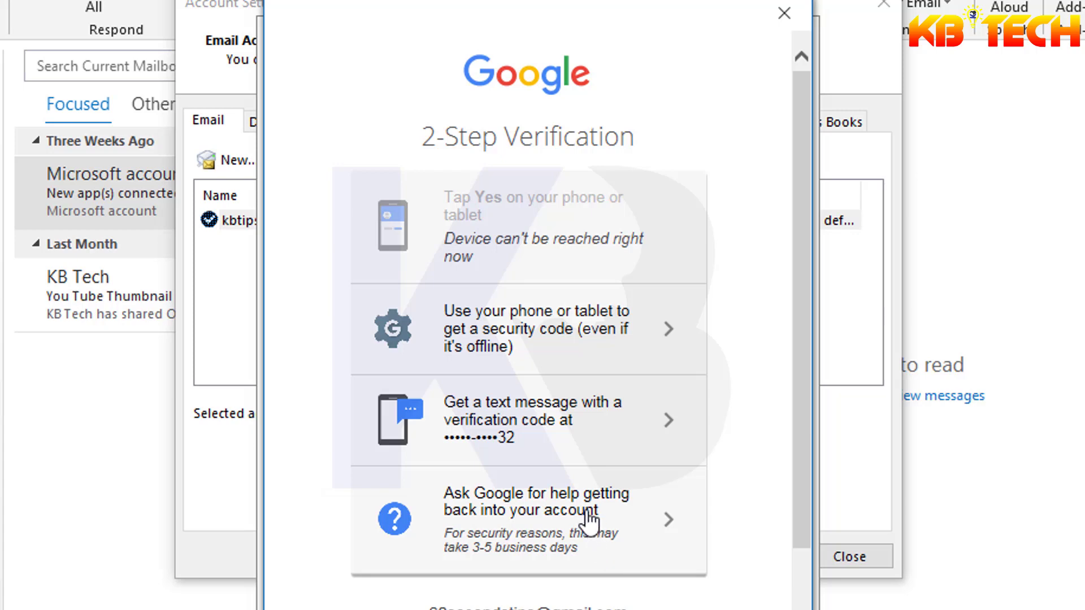
- Pass Google 2-Step Verification with a code received by text message
click(551, 447)
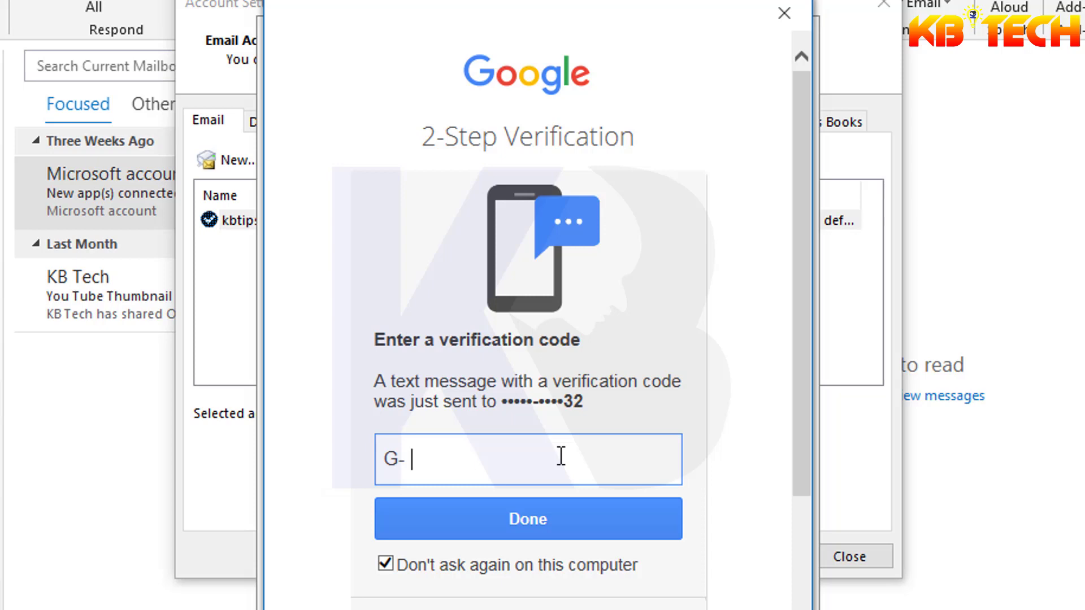
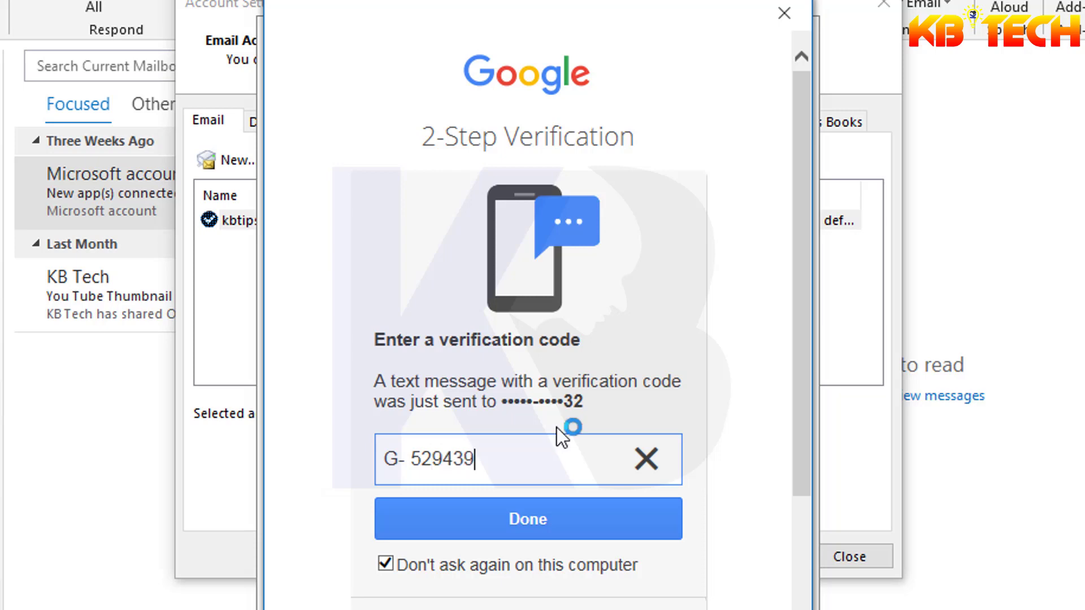
click(520, 522)
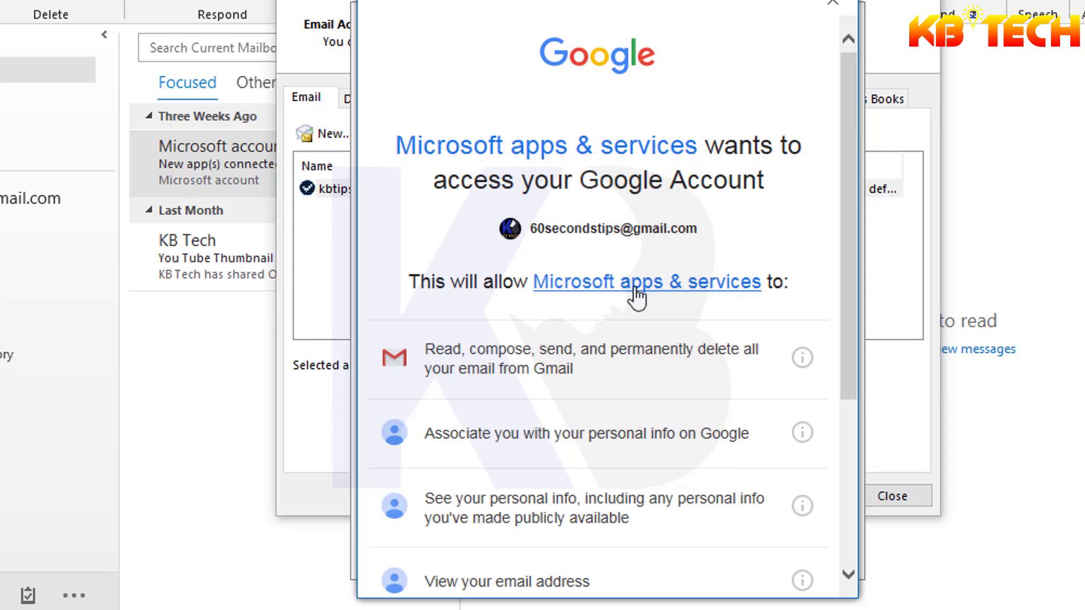
- Allow Microsoft apps & services access to Google, then restart connecting after the SMTP server error
drag(852, 327, 870, 520)
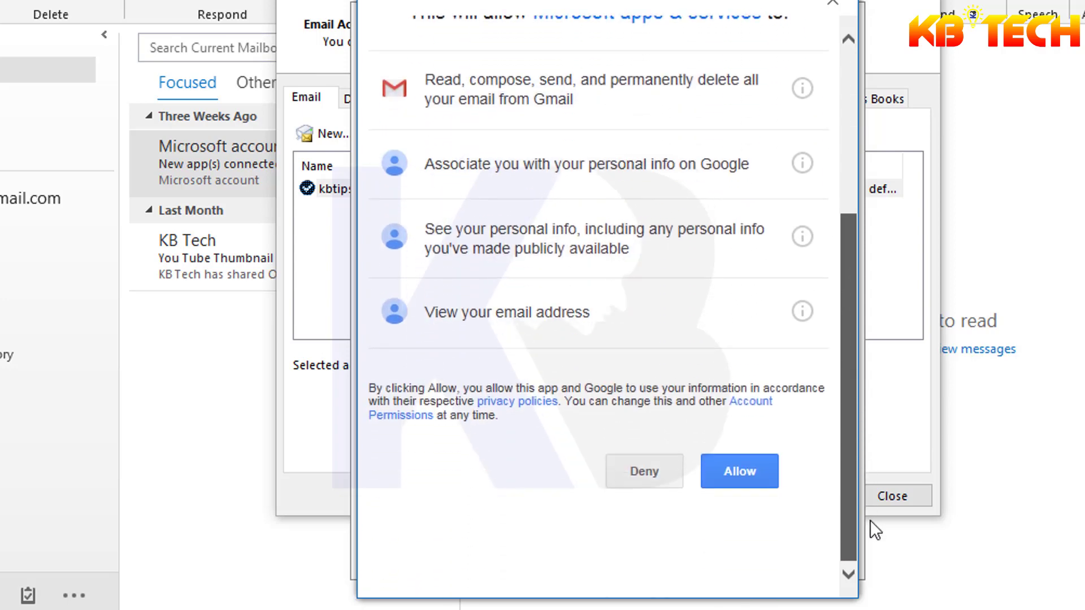
click(737, 469)
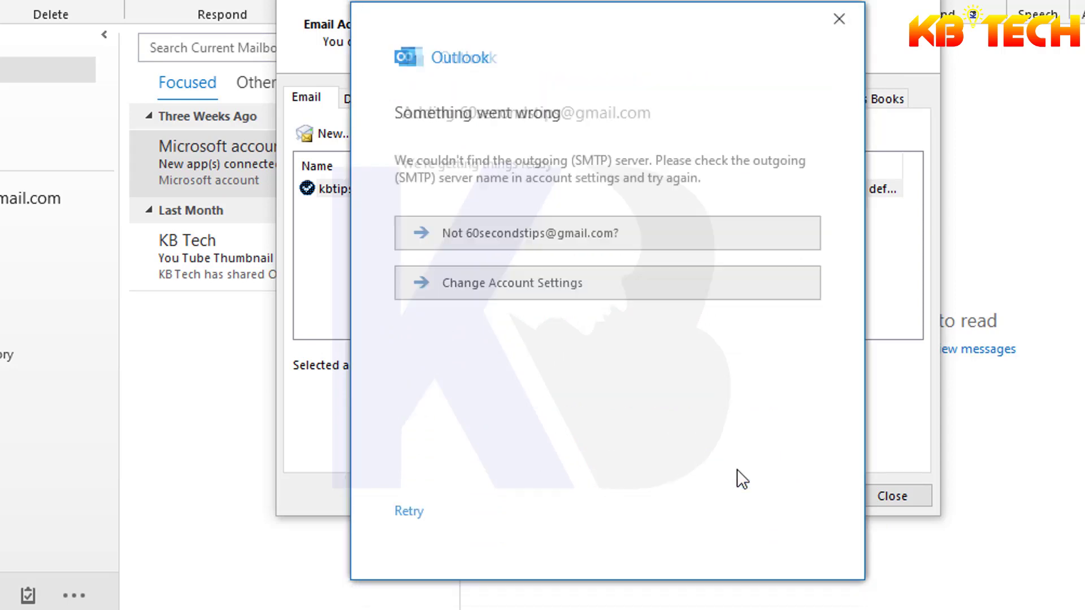
click(561, 232)
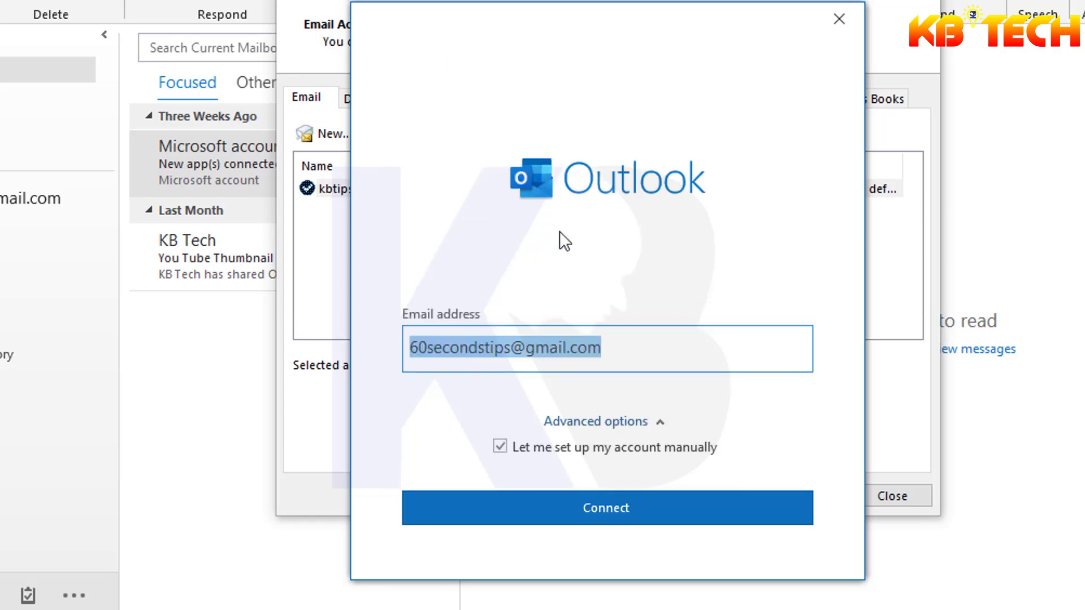
click(619, 509)
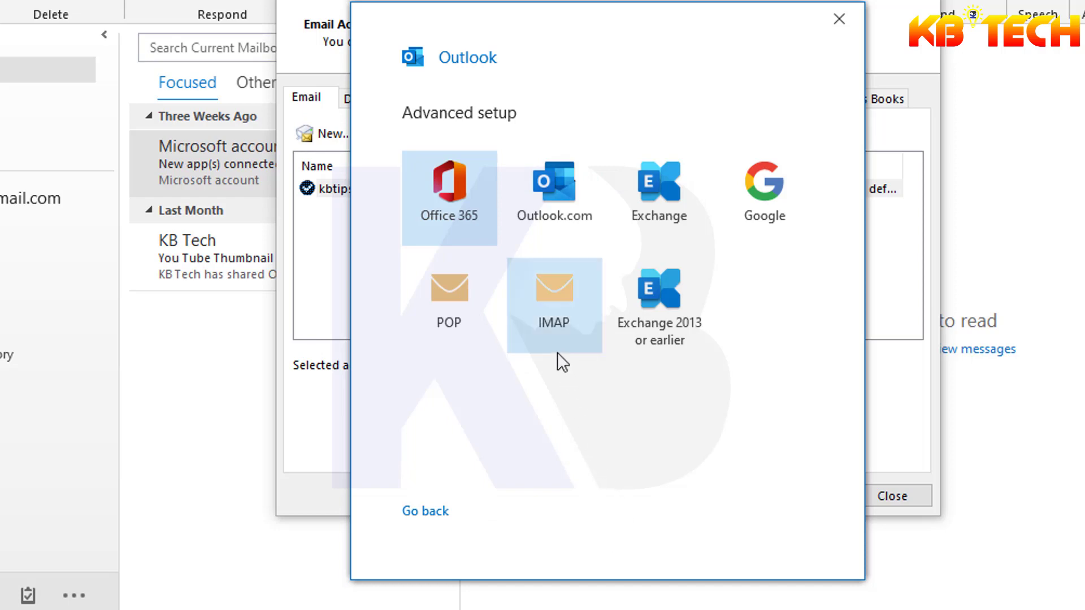
- Add the Gmail account as IMAP and bring Outlook's Account Settings back up
click(555, 319)
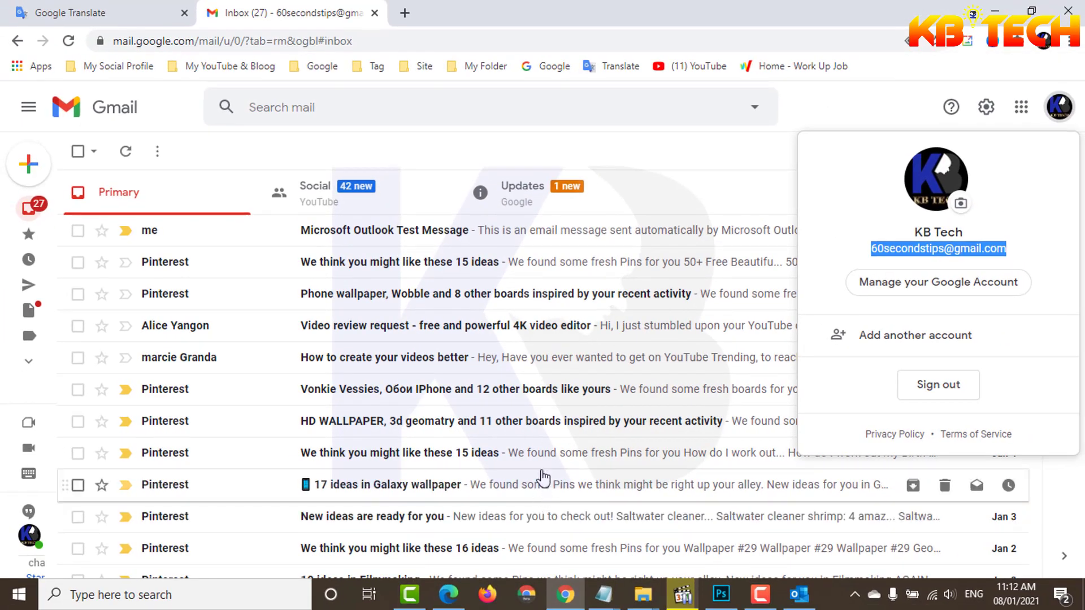
click(799, 599)
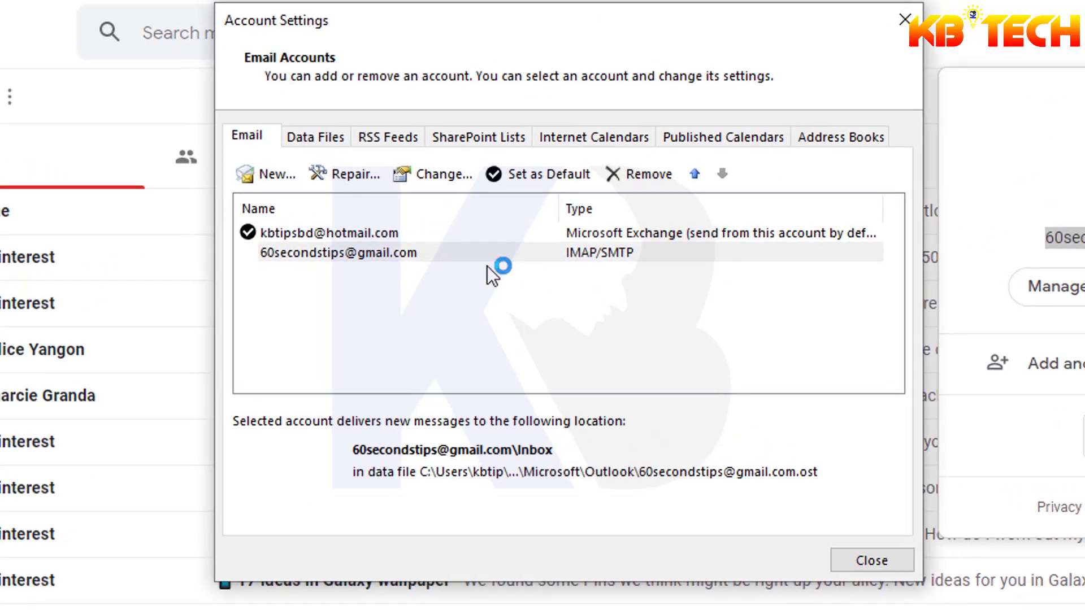
click(282, 254)
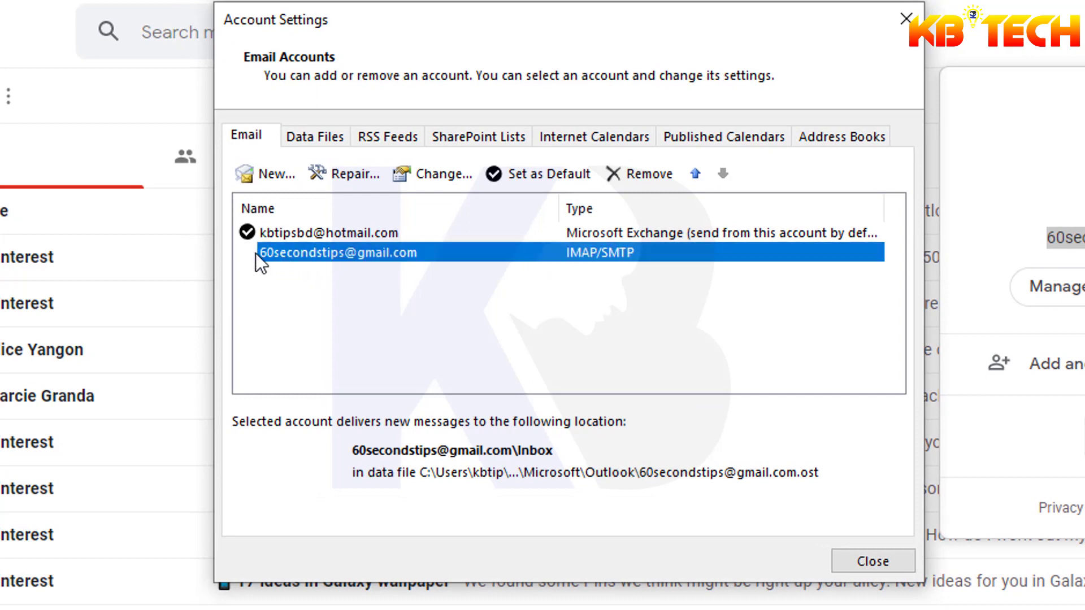
double_click(255, 253)
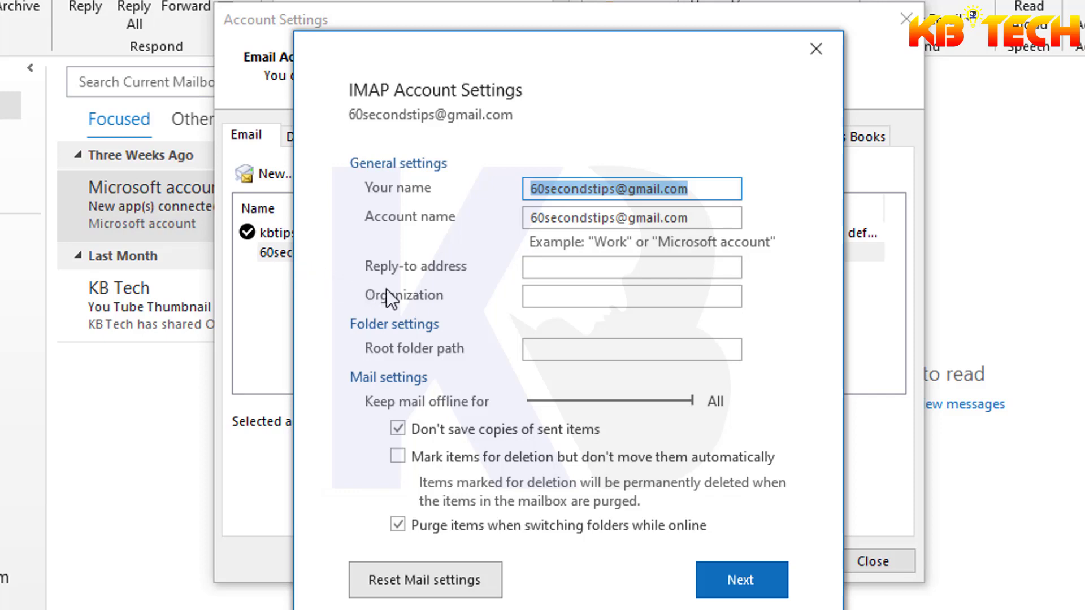
click(539, 265)
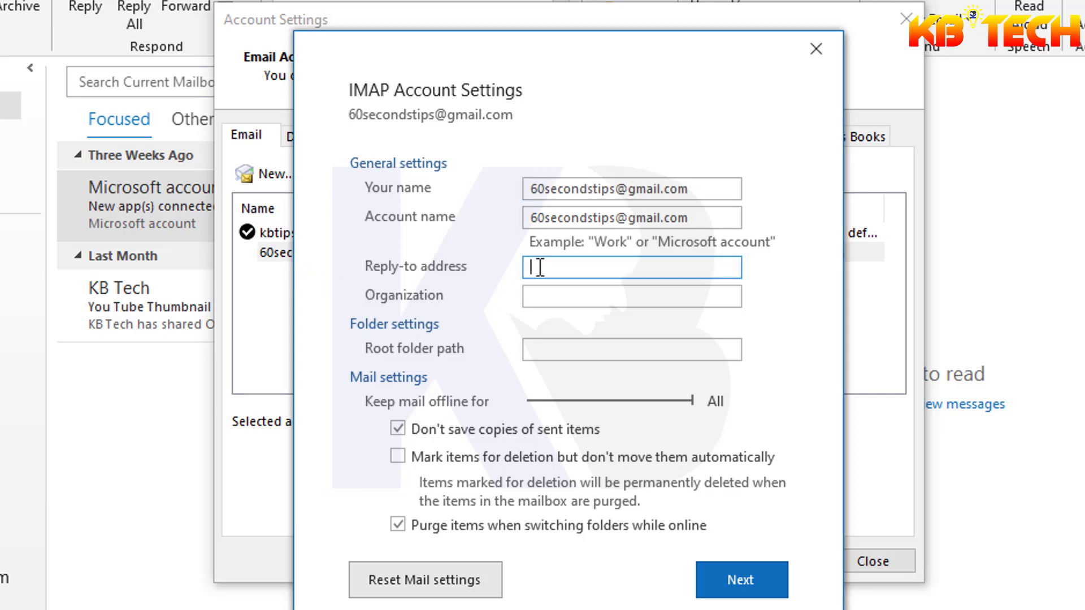
click(607, 197)
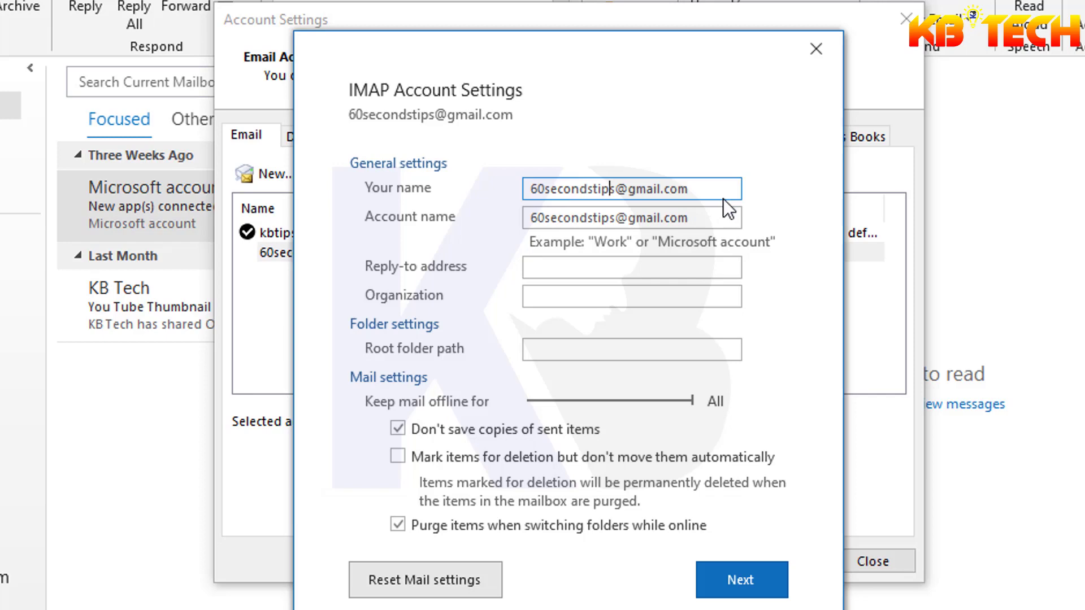
click(711, 188)
drag(688, 189, 366, 189)
click(612, 197)
drag(614, 190, 767, 190)
key(BackSpace)
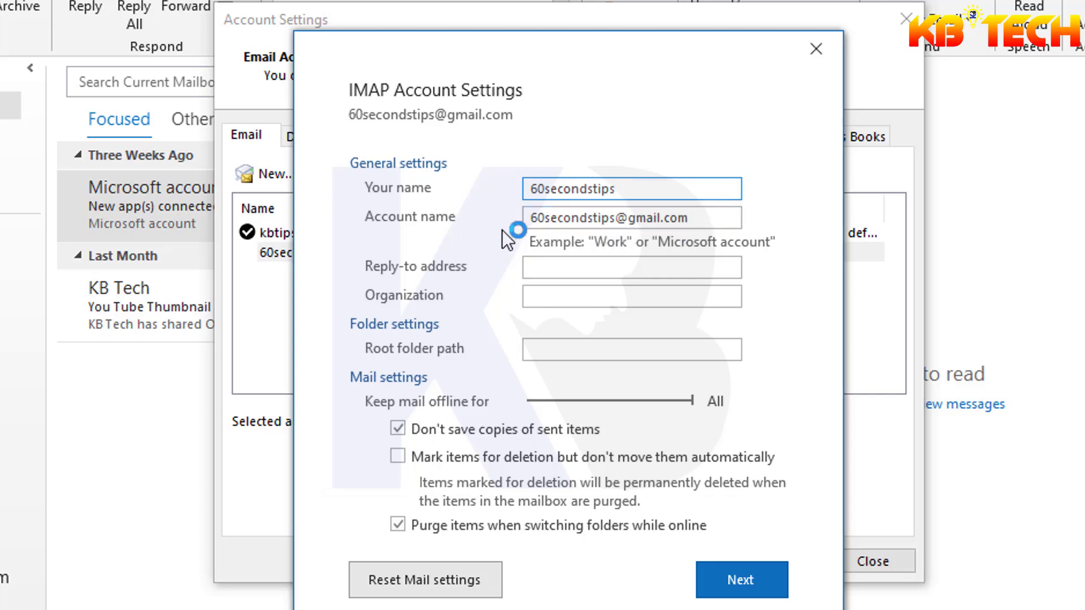
- Copy the account's Gmail address from Account name into the Reply-to address field
click(704, 217)
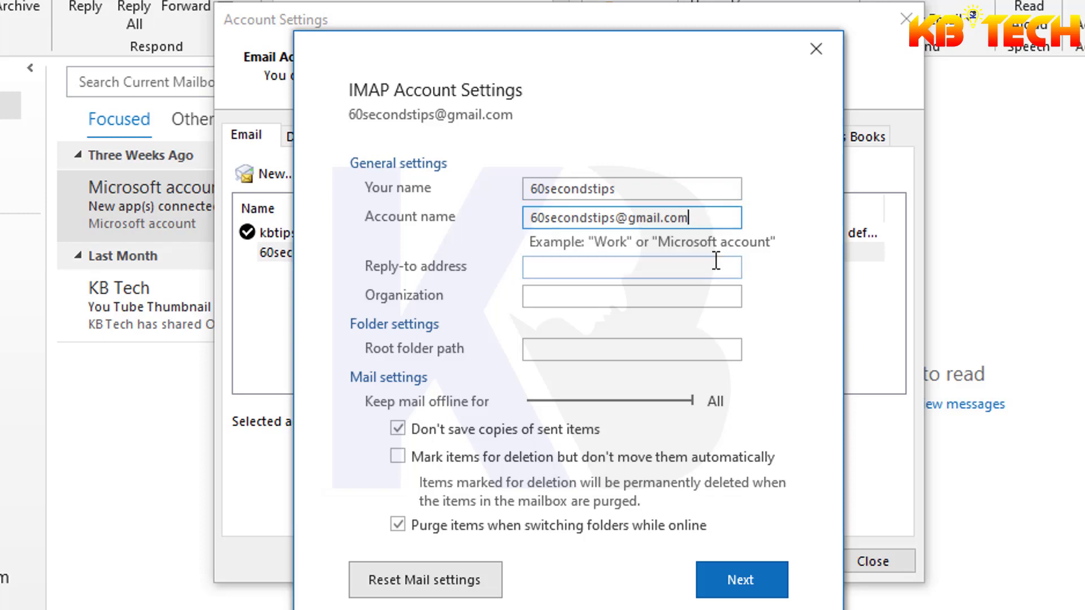
drag(693, 218, 371, 211)
key(ctrl+c)
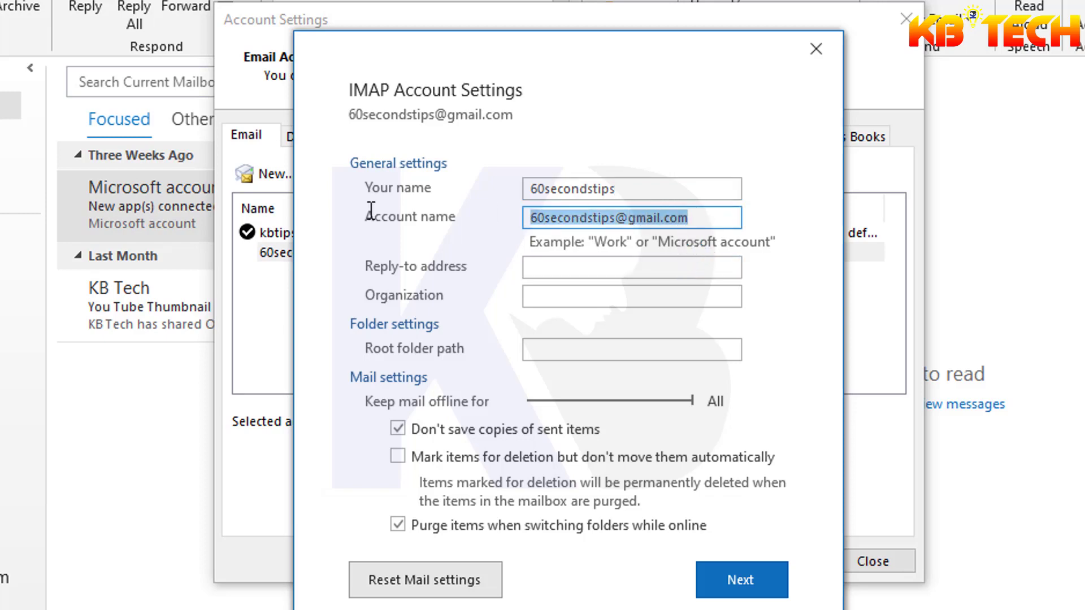
click(575, 263)
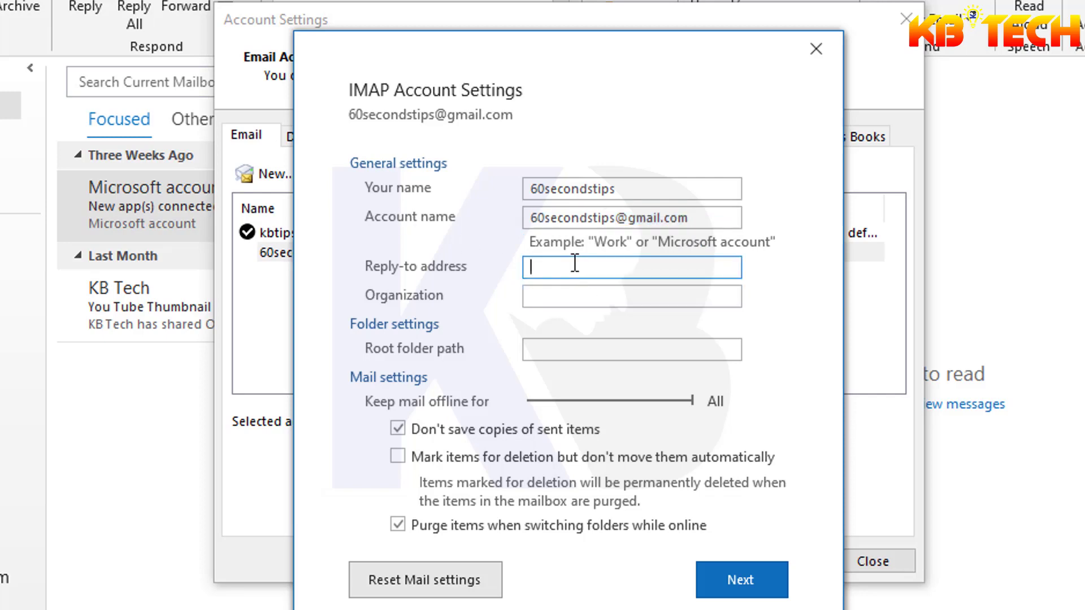
key(ctrl+v)
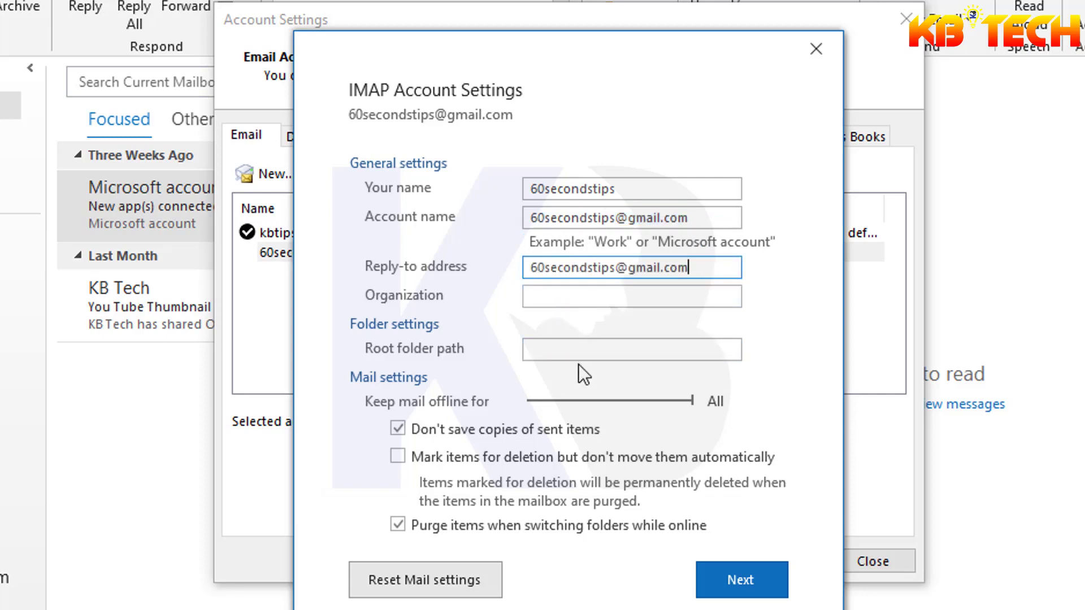
- Set the root folder path to 'Gmail' and the organization to 'KB Tech'
click(562, 346)
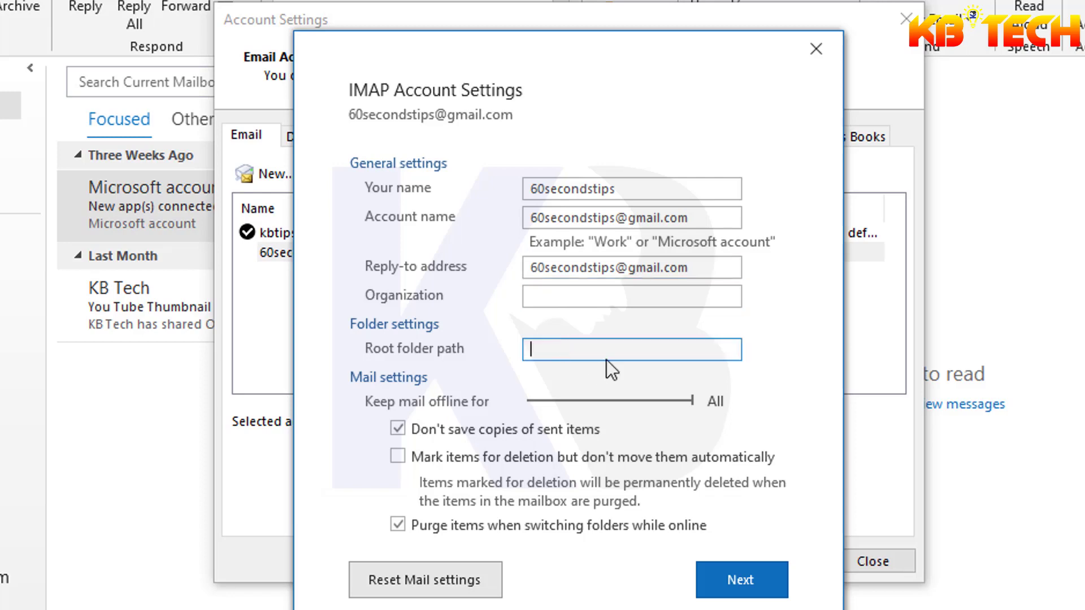
text(Gmai)
text(l)
click(585, 299)
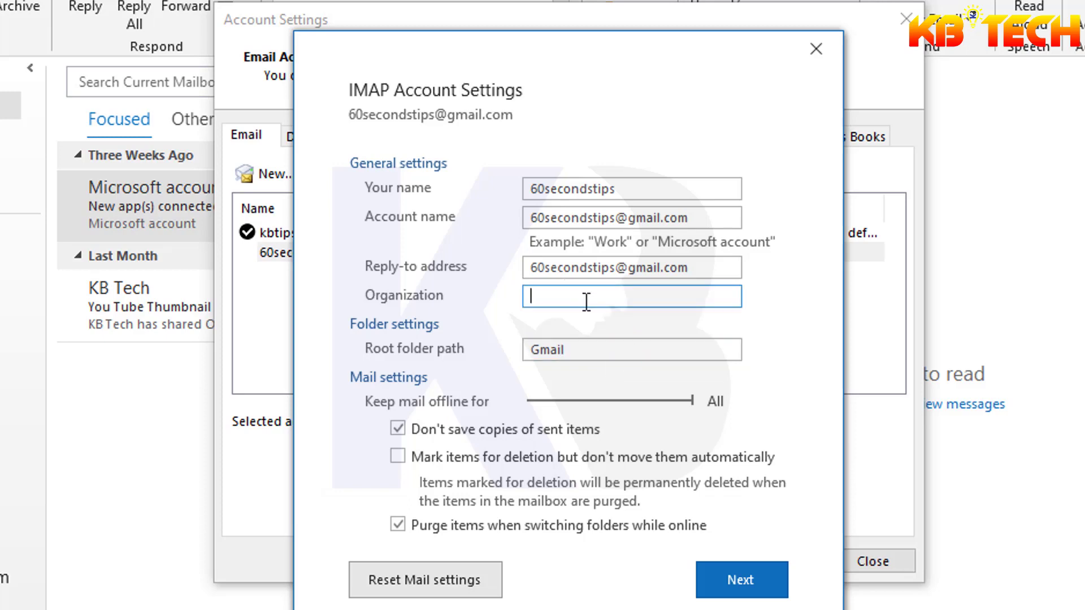
text(KB Tech)
- Replace the account name with 'Kb Tech Tutorial'
click(706, 219)
drag(687, 219, 452, 219)
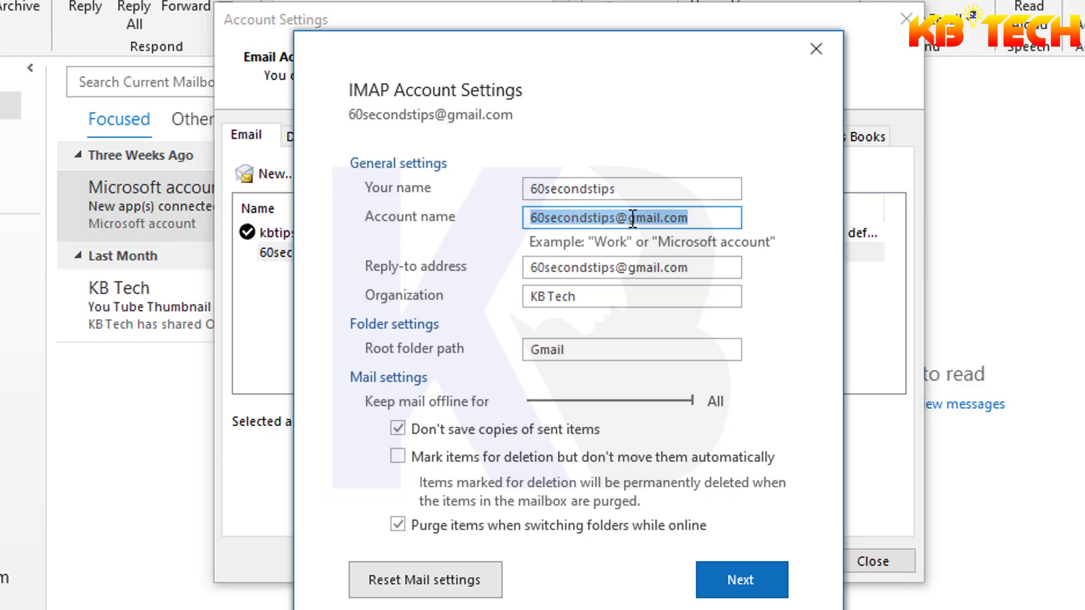
text(Kb tech)
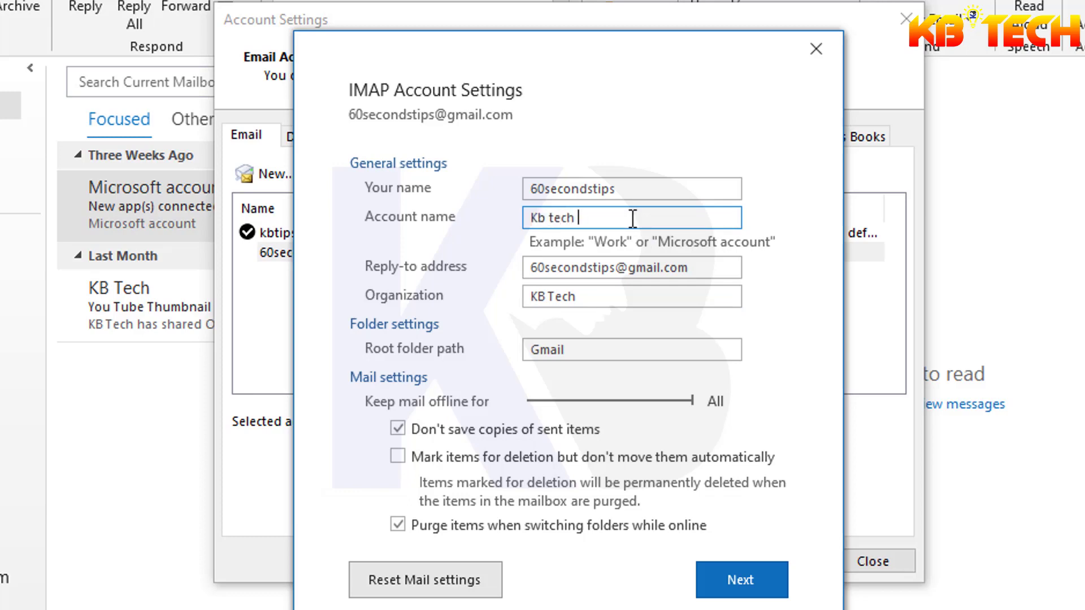
key(Left)
key(BackSpace)
text(T)
click(595, 213)
text(Tutorial)
- Save the updated IMAP settings, confirm the success page, and close Account Settings
click(736, 581)
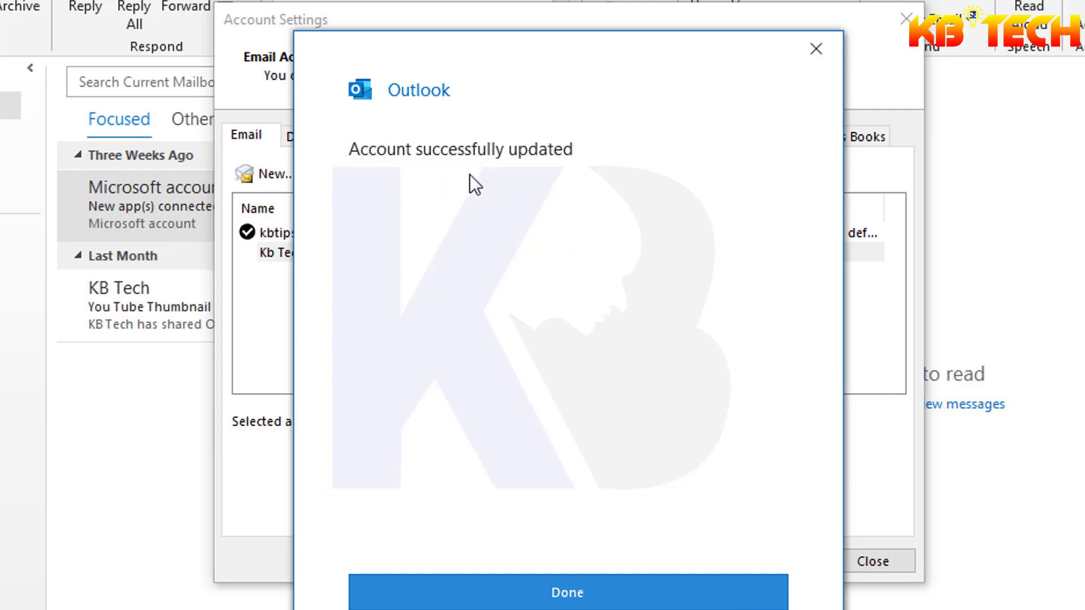
click(593, 596)
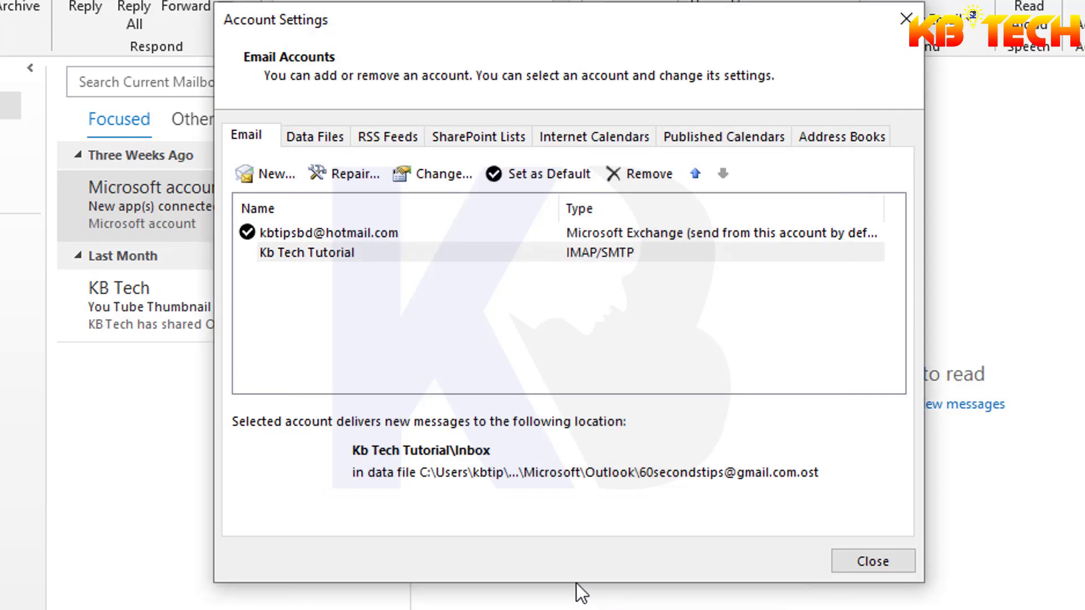
click(303, 253)
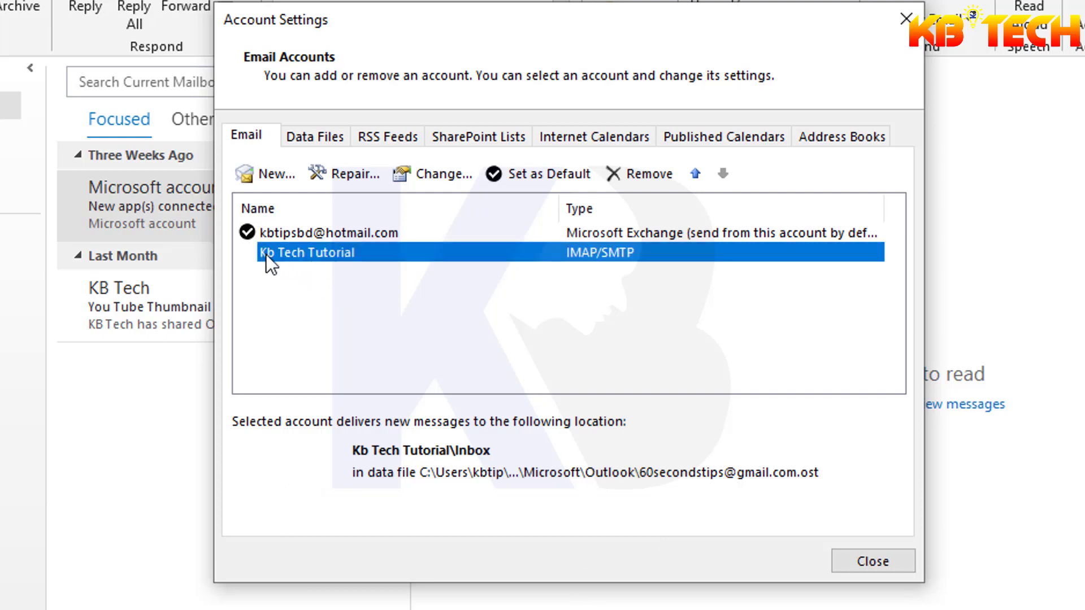
click(856, 562)
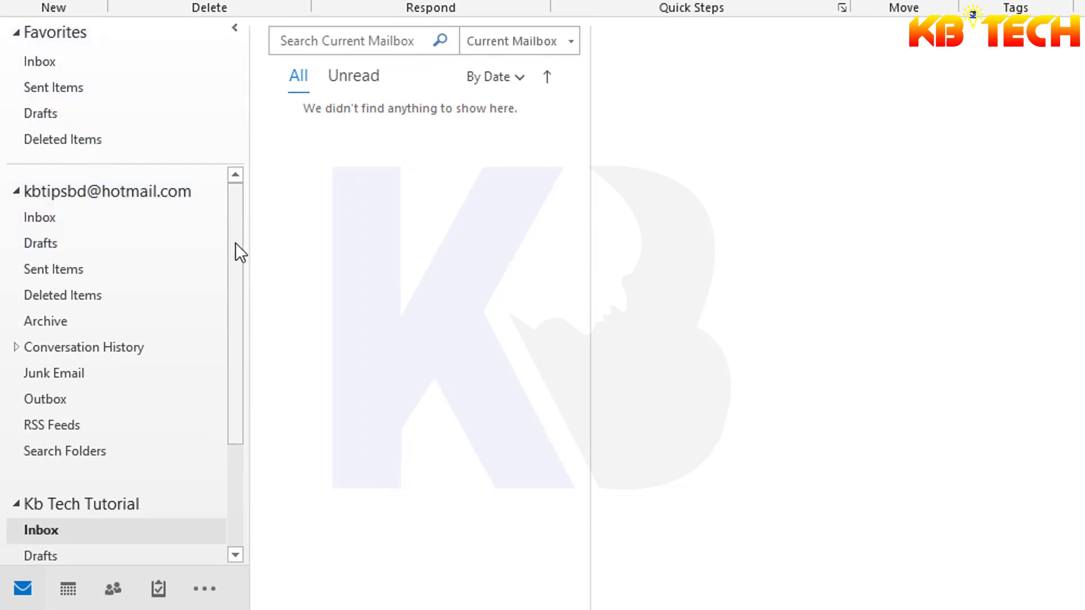
- Open the Kb Tech Tutorial Inbox and toggle between Unread and All messages
drag(235, 249, 222, 424)
click(77, 377)
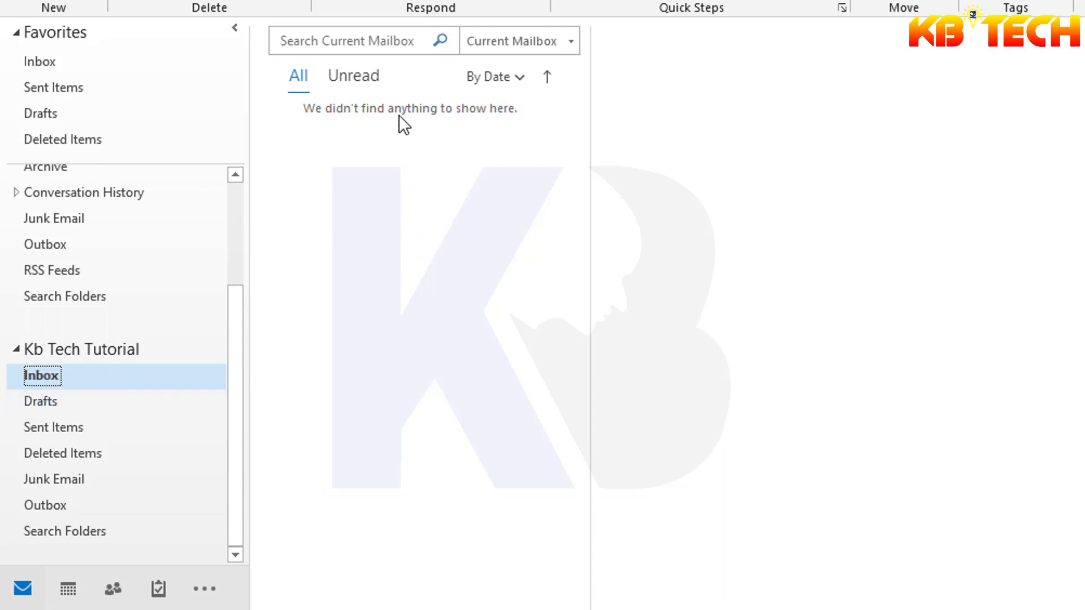
click(371, 83)
click(517, 79)
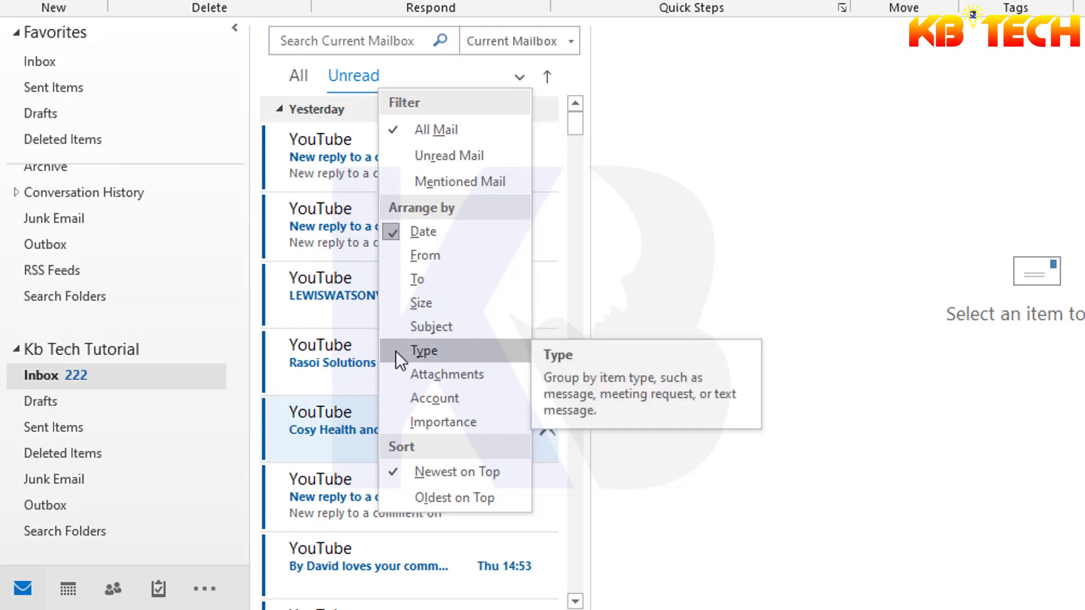
key(Escape)
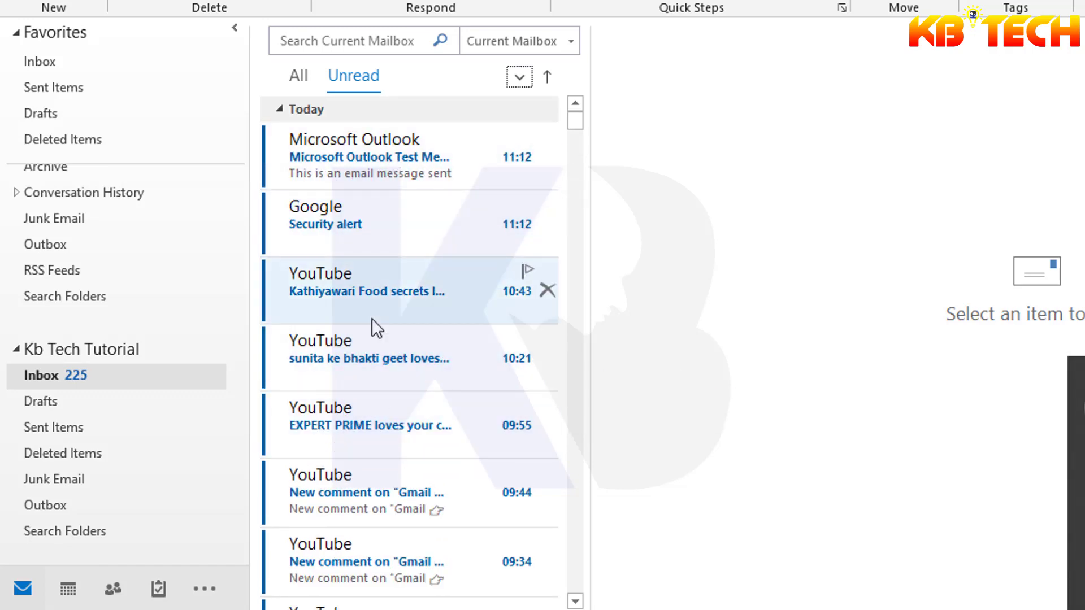
click(300, 75)
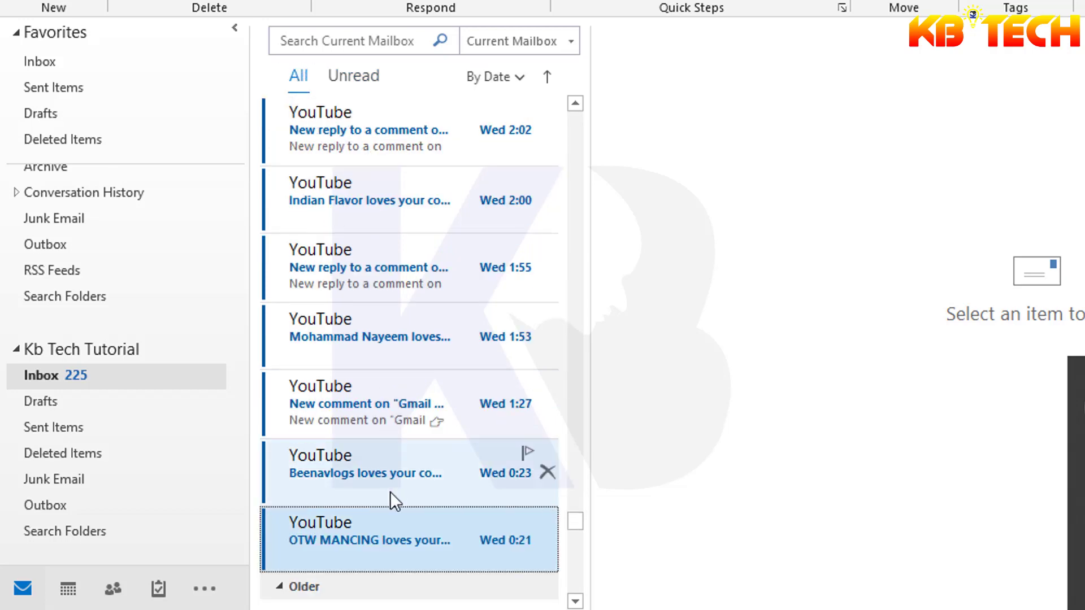
scroll(370, 342, down, 1)
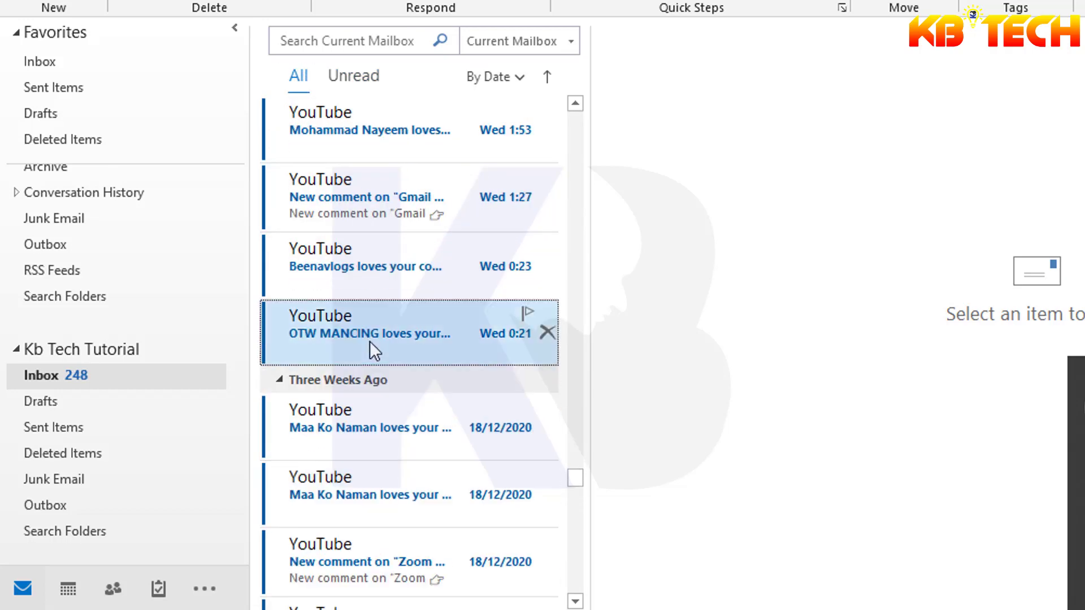
scroll(369, 341, down, 5)
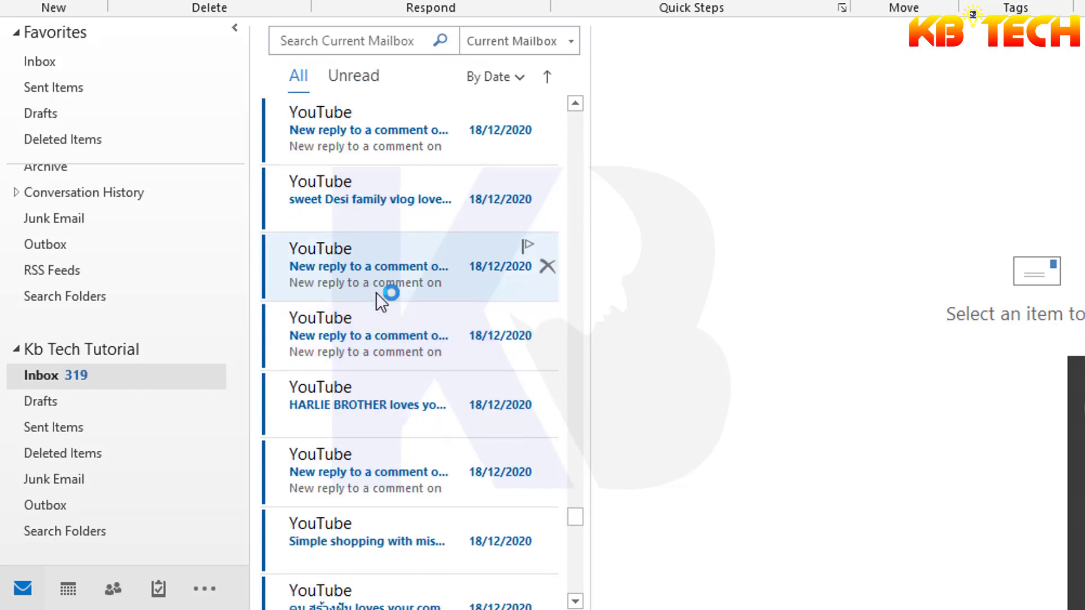
- Preview several synced YouTube notification emails, starting with the Desi family vlog message
click(357, 201)
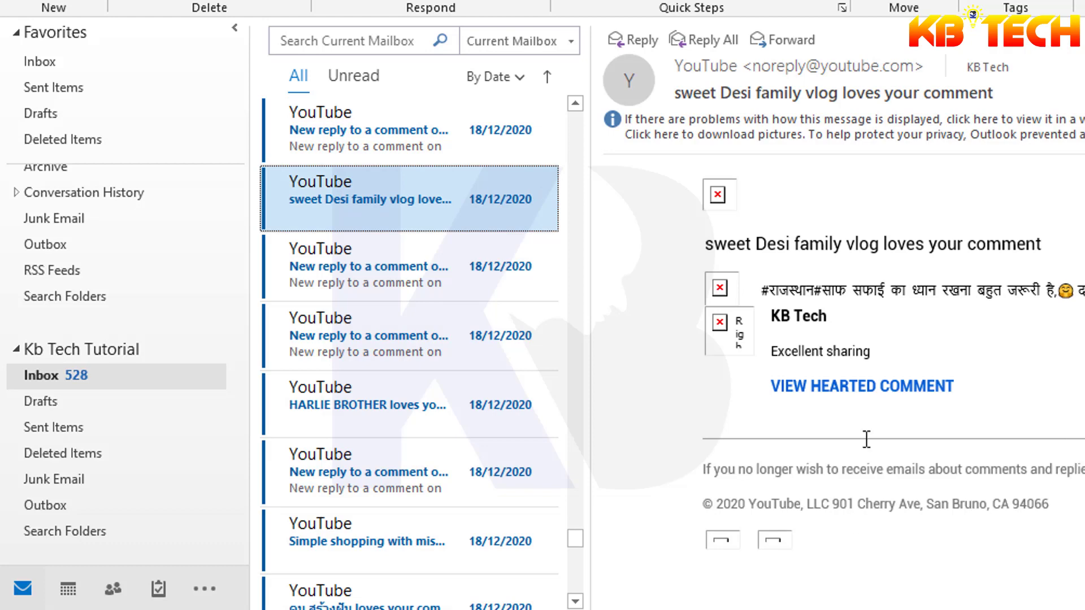
click(333, 120)
click(323, 325)
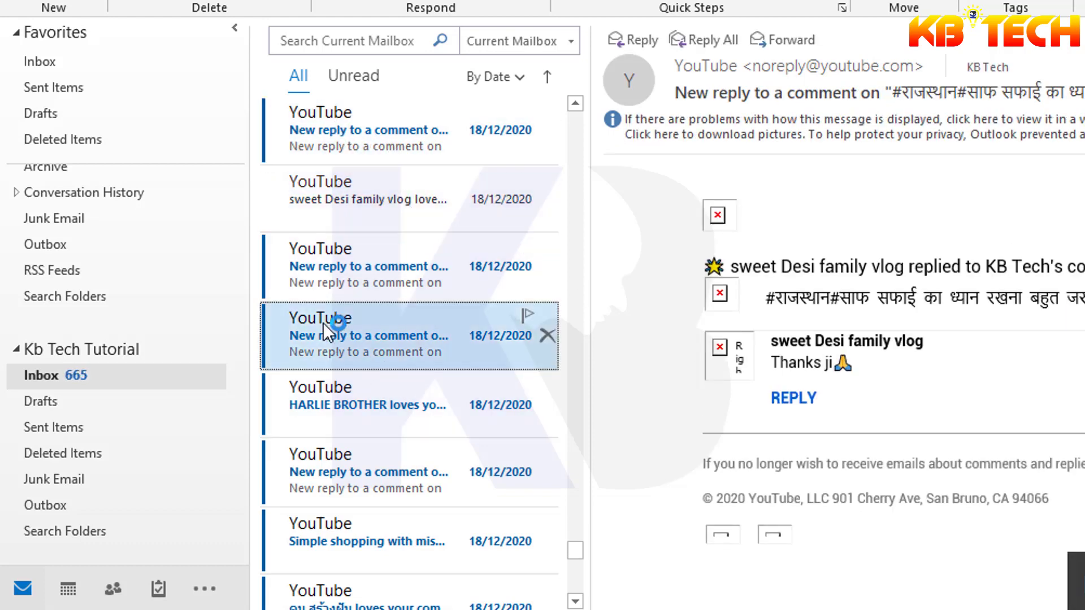
click(305, 265)
click(330, 388)
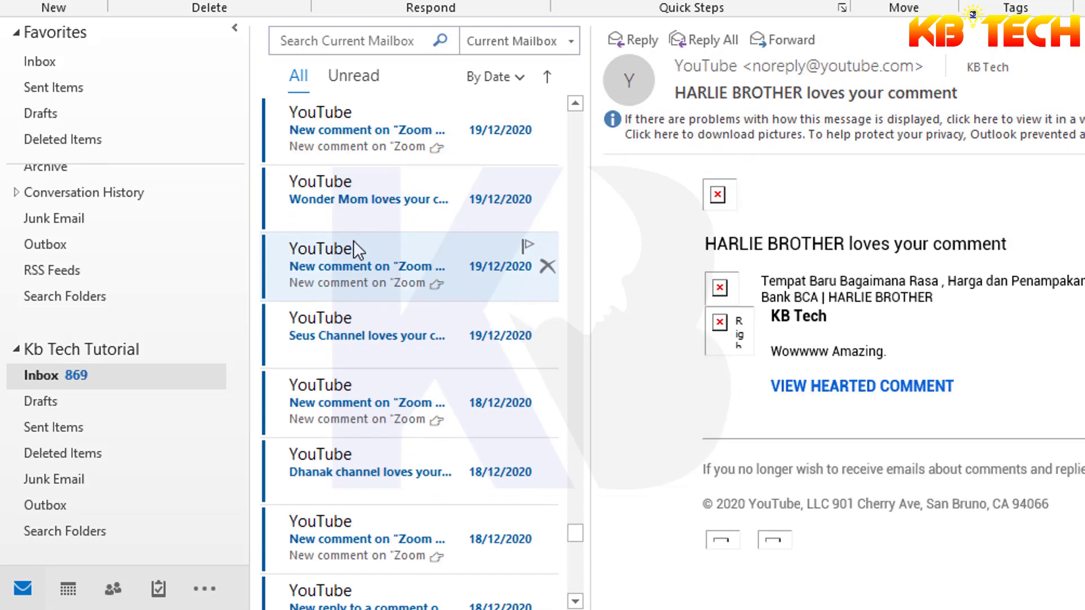
drag(572, 535, 597, 142)
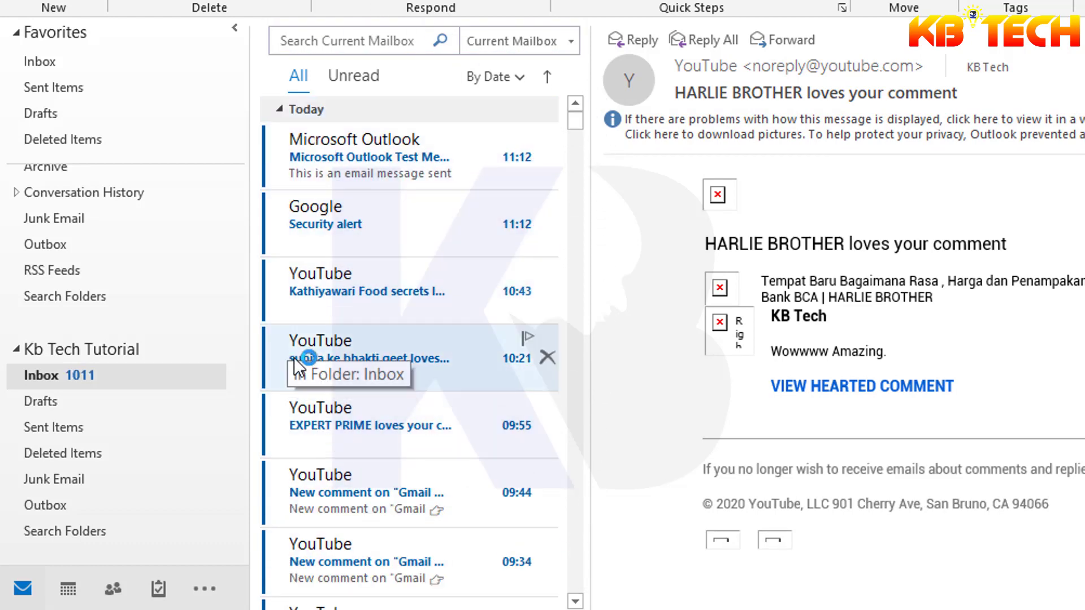
- Browse the account's Sent Items, Deleted Items and Junk Email folders
click(58, 429)
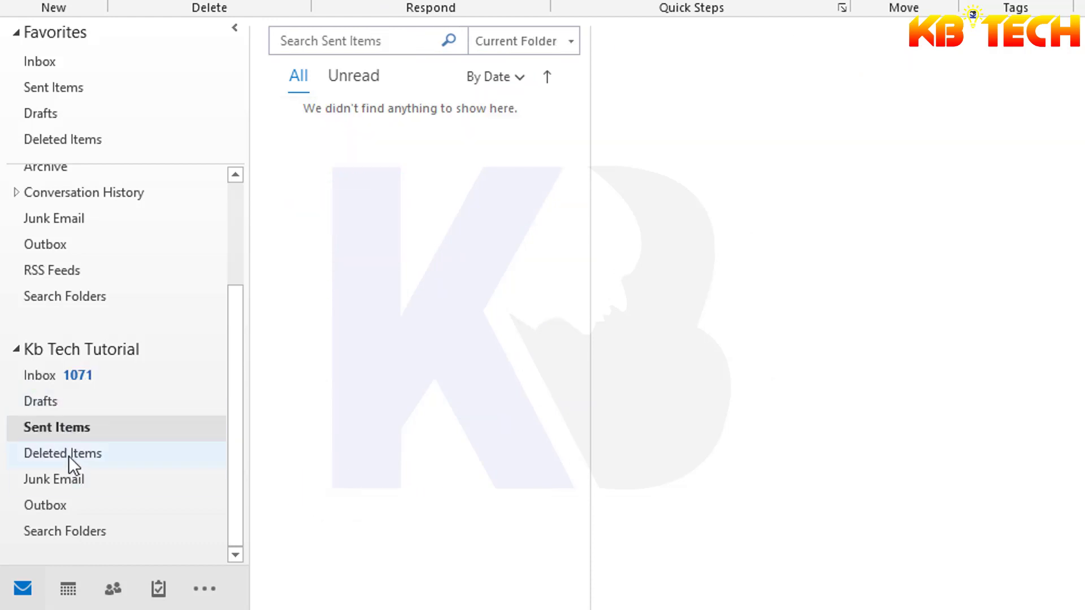
click(69, 456)
click(66, 487)
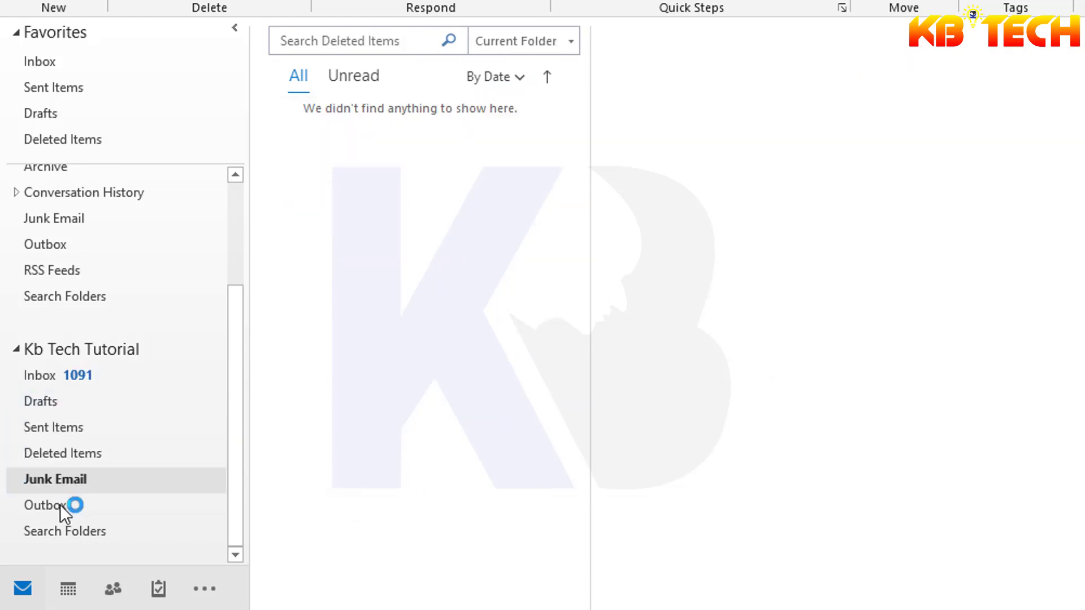
- Start a new Search Folder from the Search Folders menu, then cancel it
right_click(52, 536)
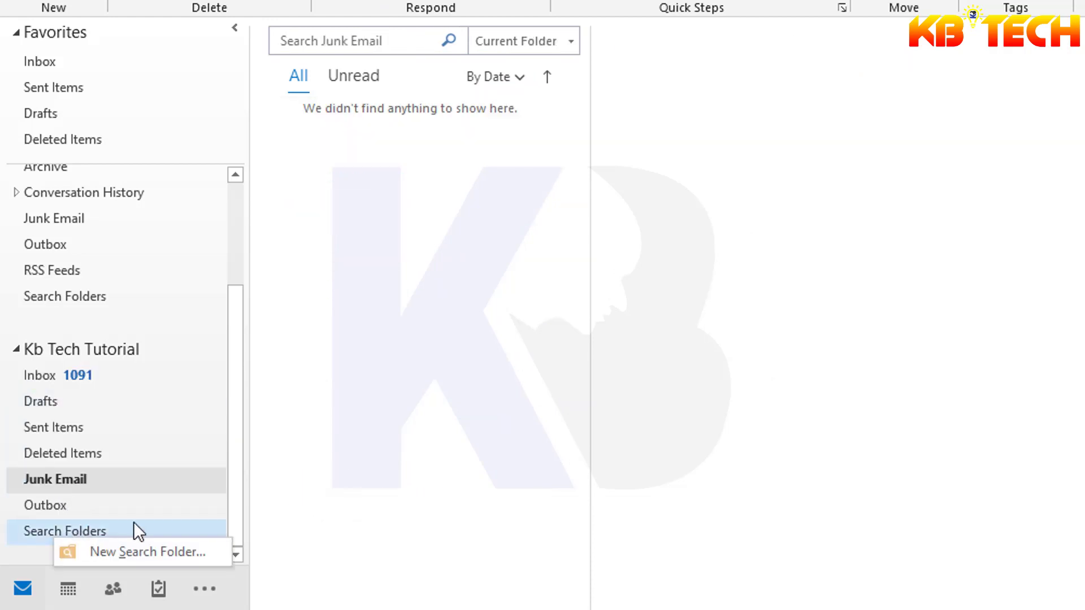
click(166, 554)
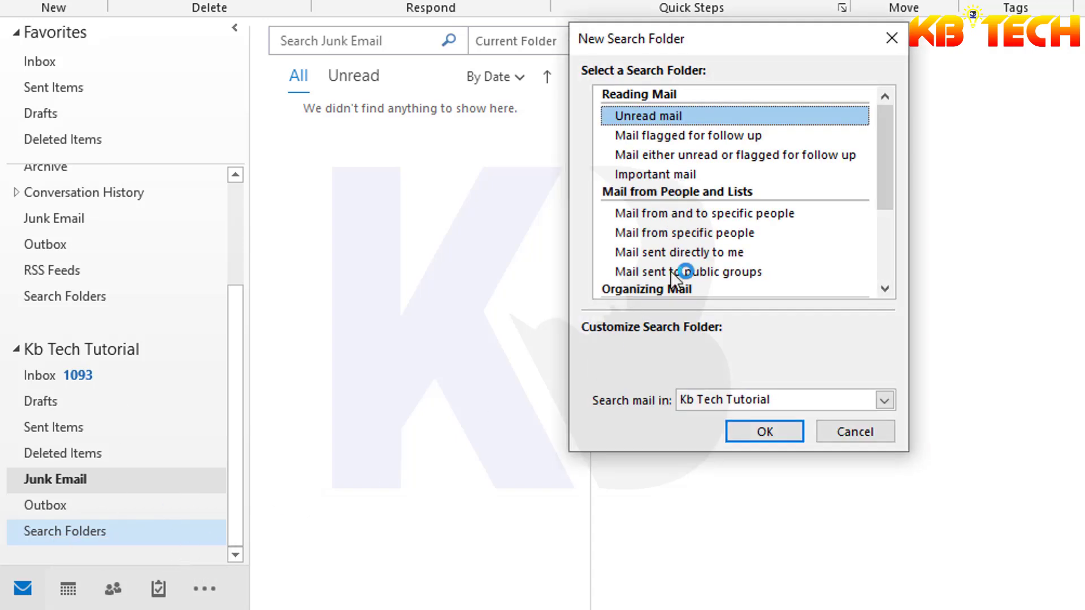
click(856, 431)
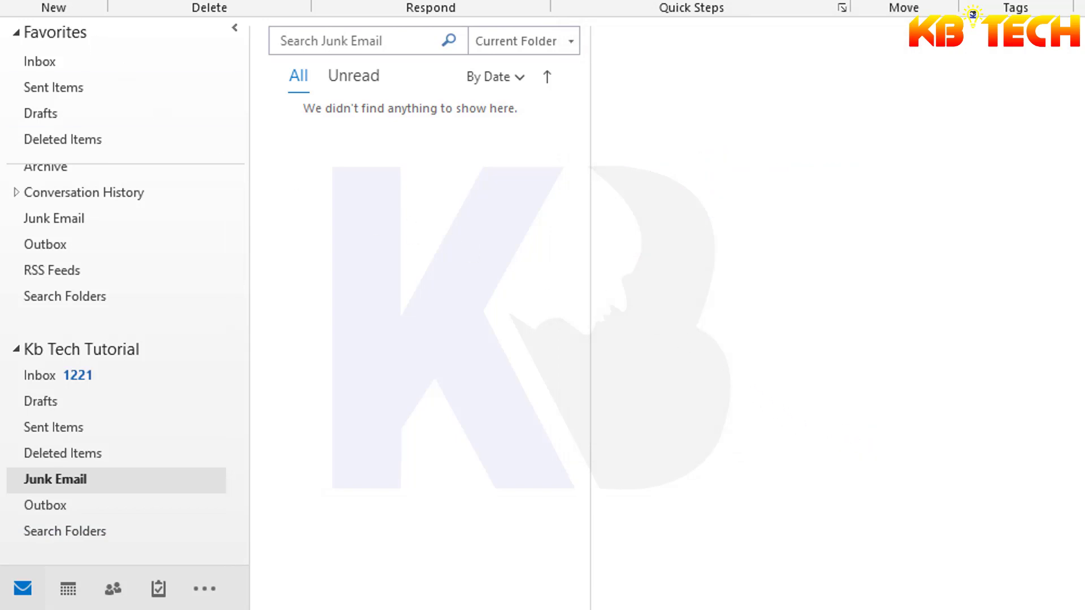
scroll(93, 234, up, 3)
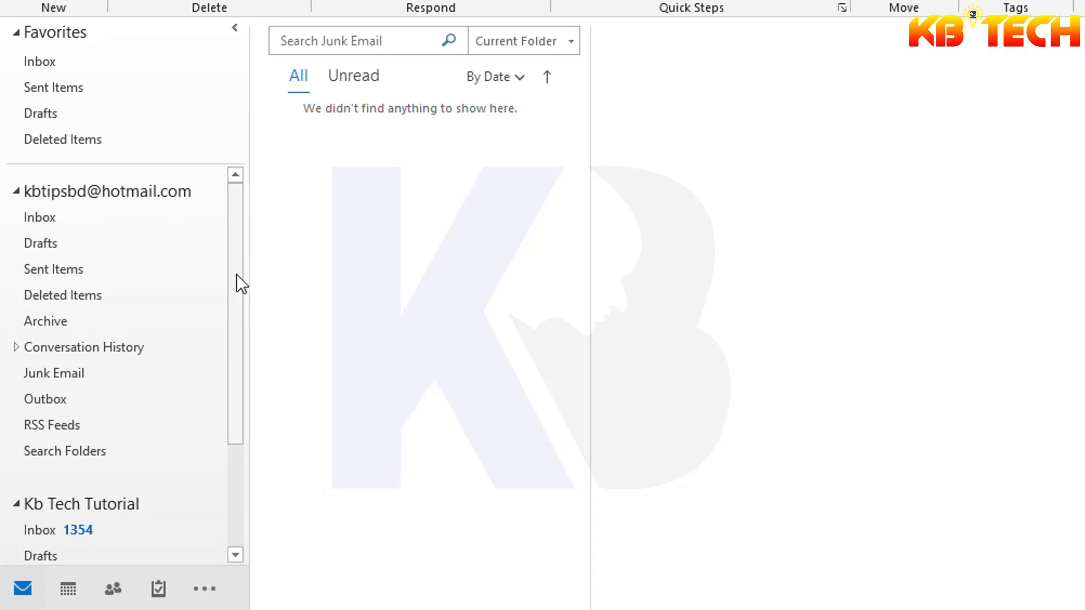
drag(237, 283, 108, 372)
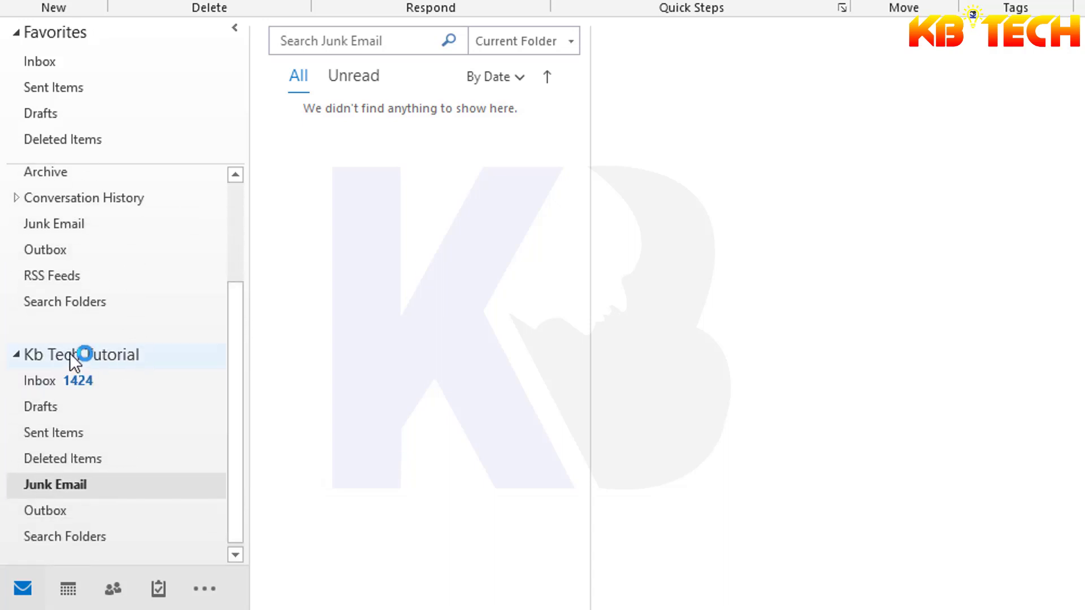